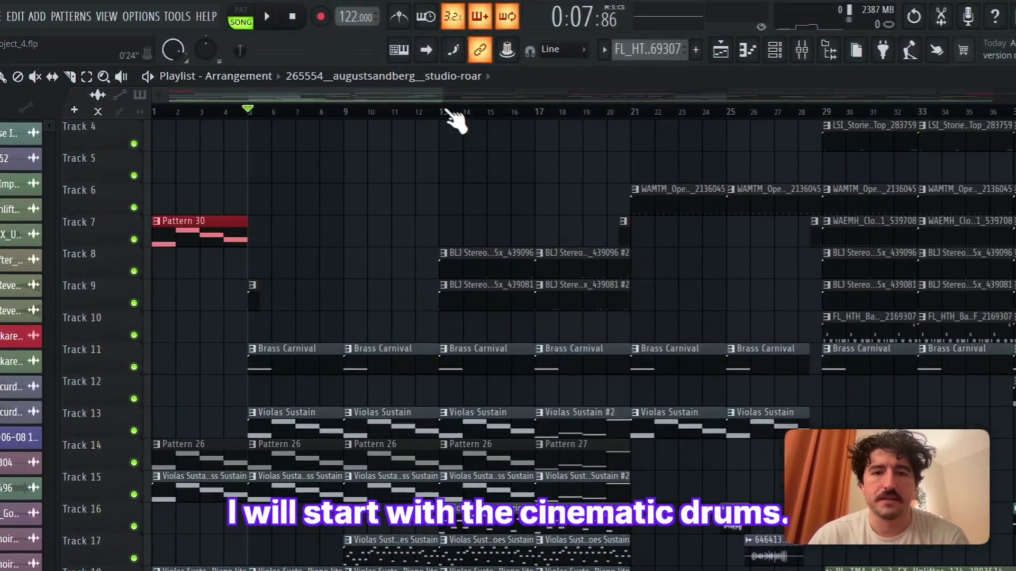
Step: Select bars 13 through 20 in the playlist and play them with only the cinematic drum tracks 8 and 9 audible
drag(545, 59, 730, 77)
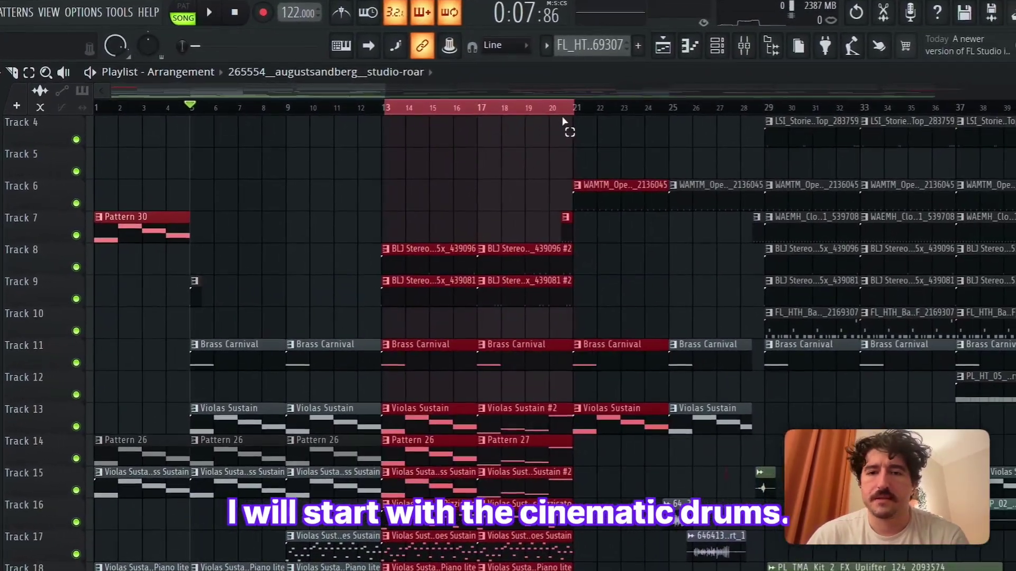
scroll(568, 124, up, 3)
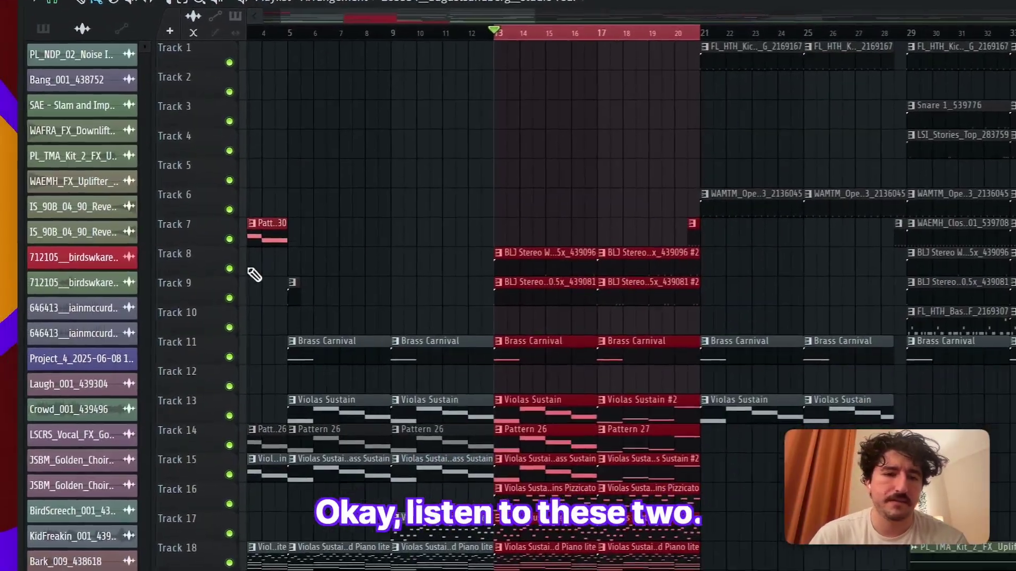
right_click(229, 268)
click(229, 297)
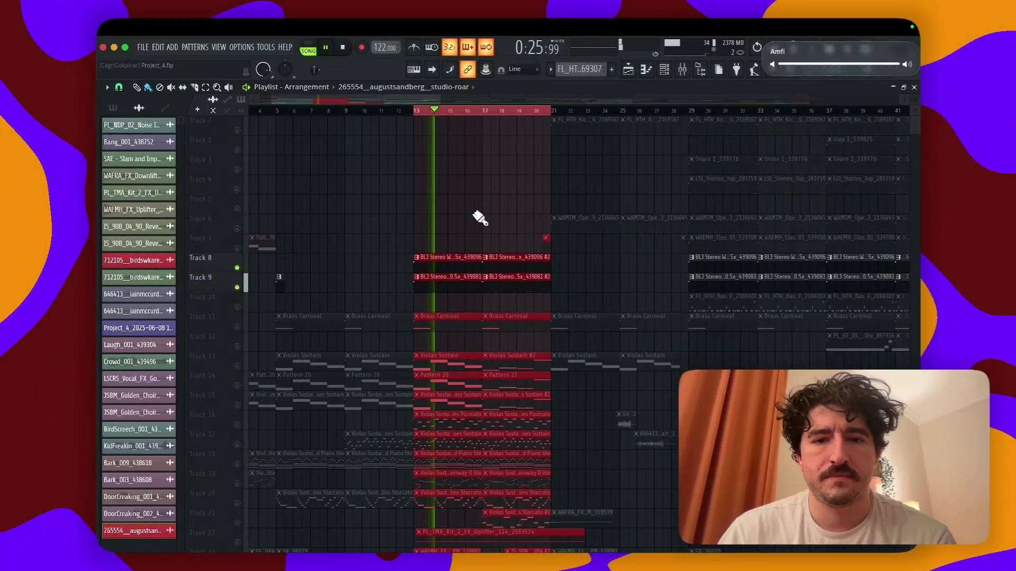
scroll(480, 217, up, 2)
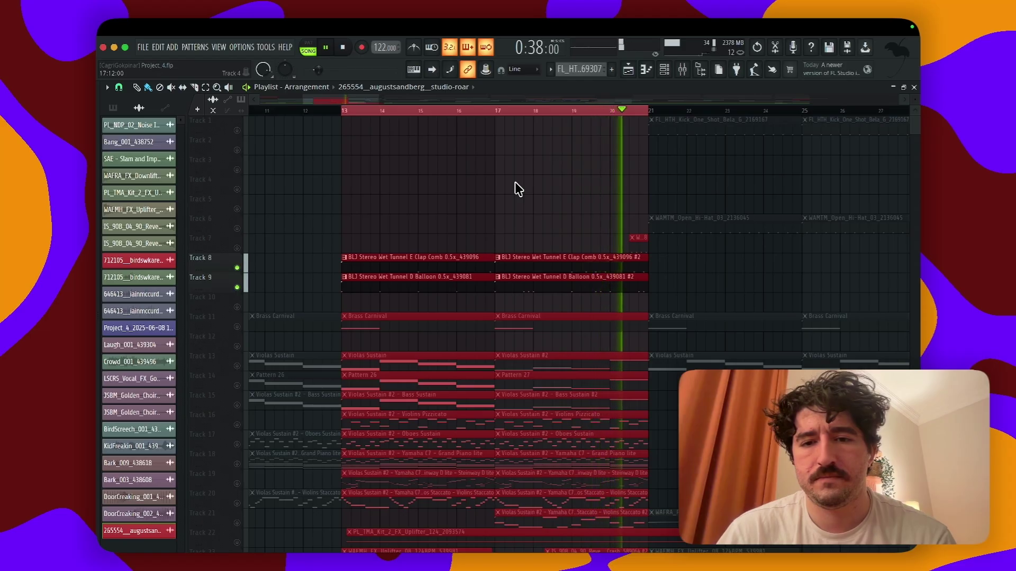
key(space)
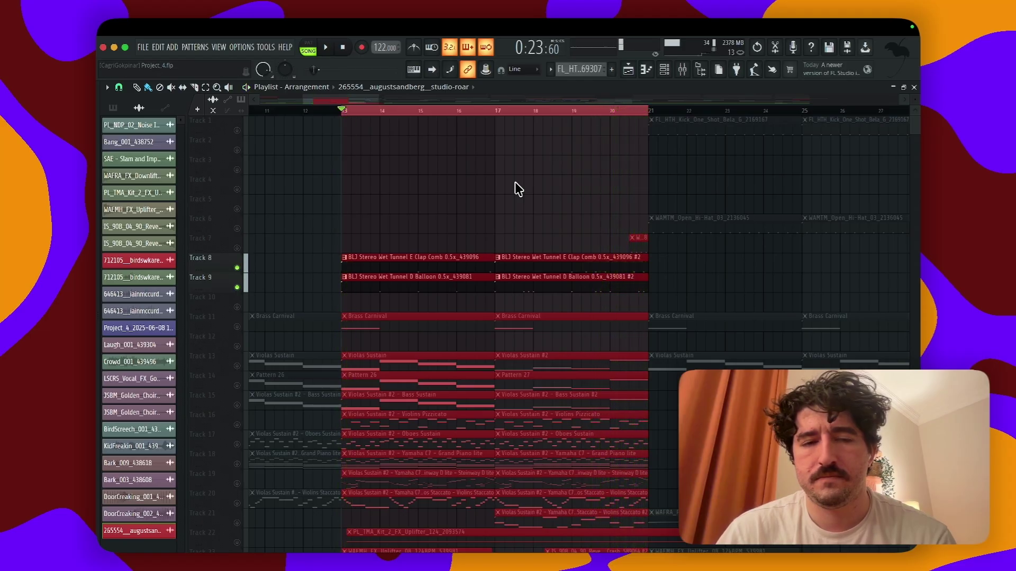
Step: Enable the Brass Carnival track 11 alongside the soloed drums and play the selected bars
scroll(446, 214, down, 4)
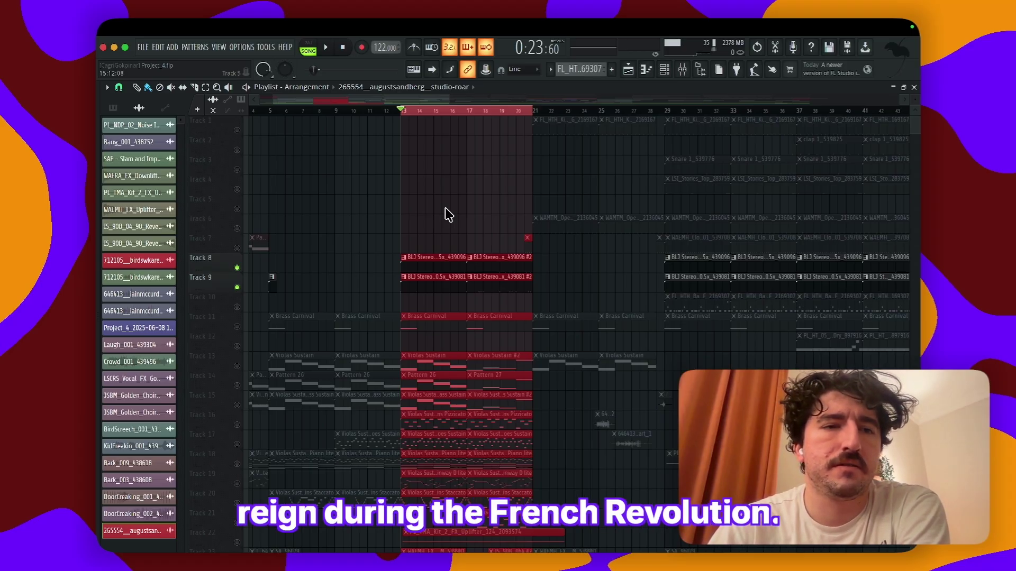
scroll(451, 217, up, 3)
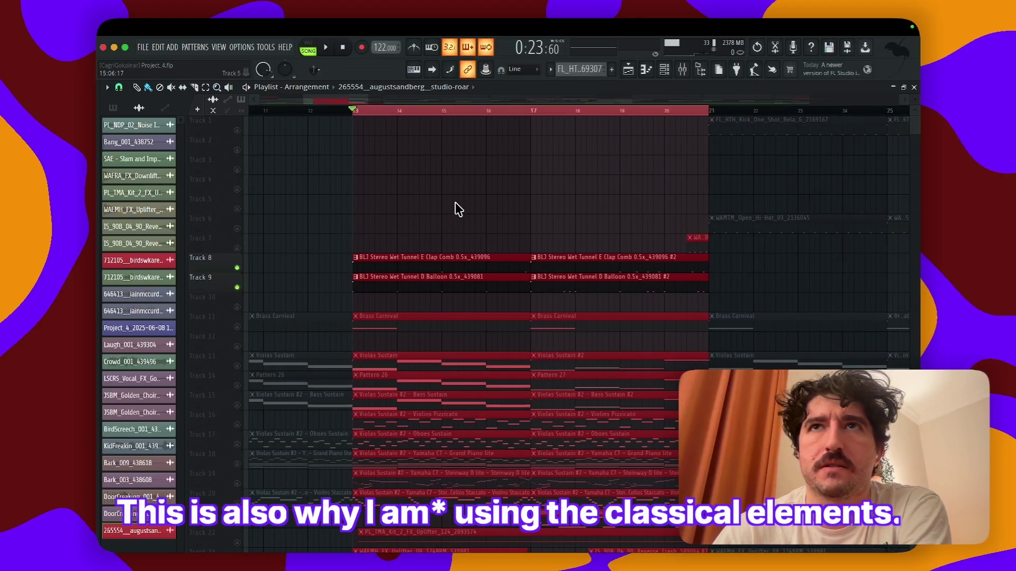
scroll(455, 209, down, 2)
click(237, 326)
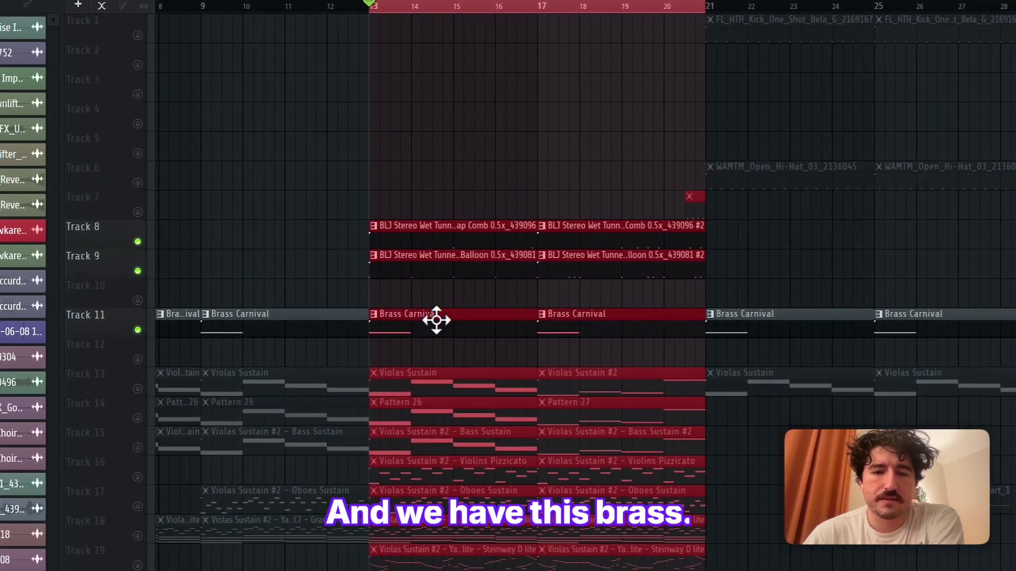
scroll(470, 309, up, 2)
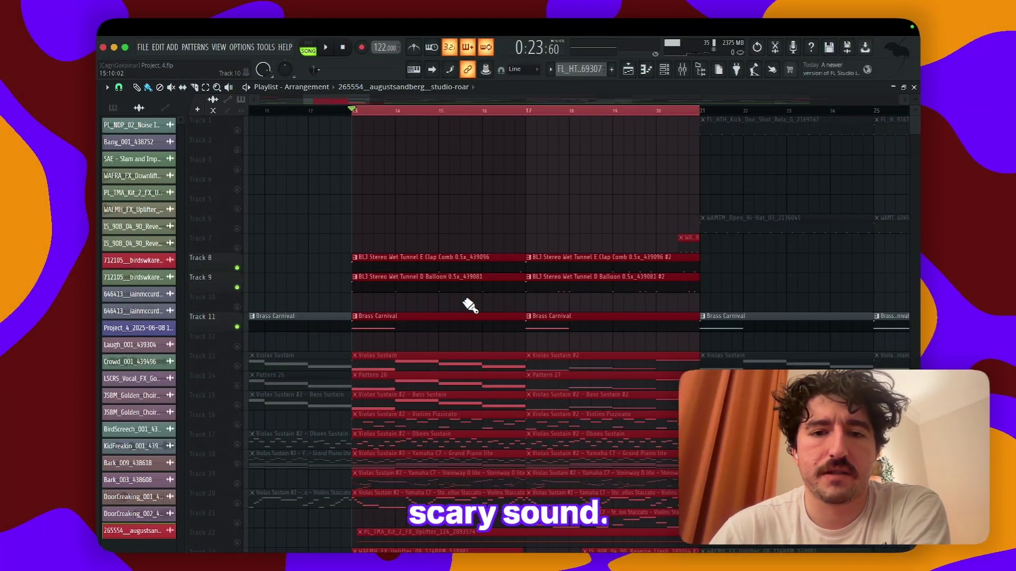
scroll(470, 305, up, 1)
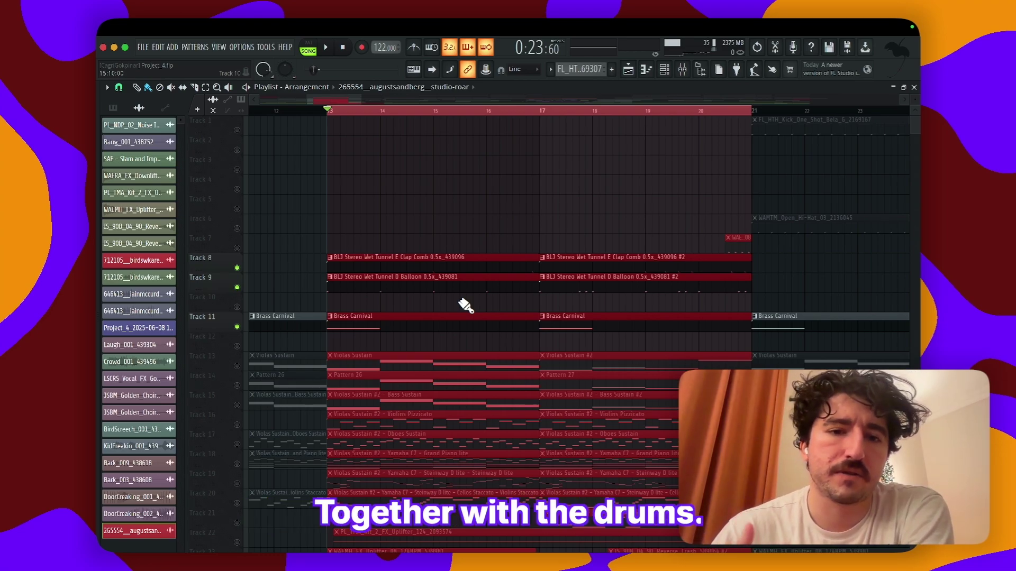
key(space)
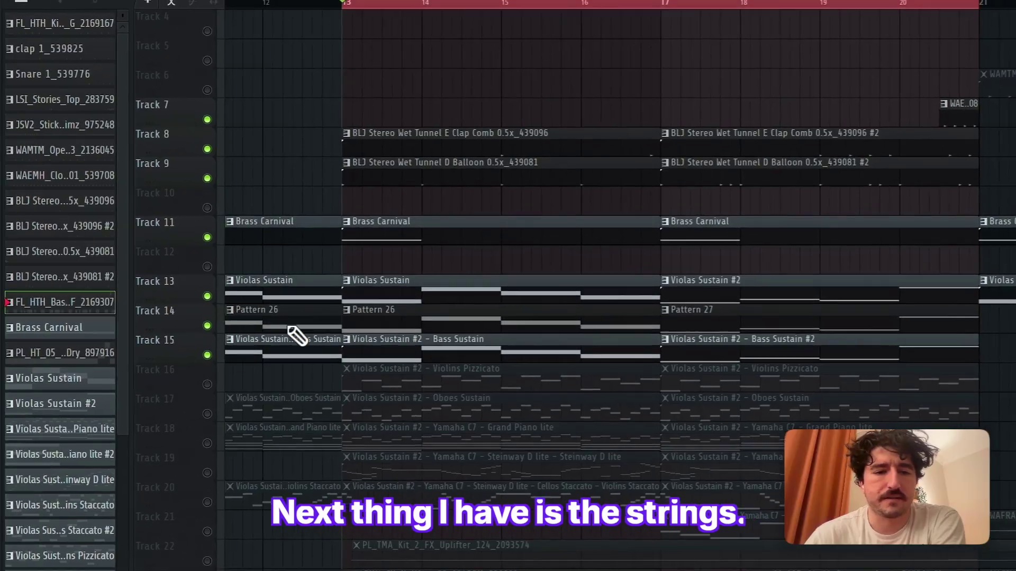
Step: Solo the string tracks 13, 14 and 15 one after another to audition each layer
ctrl+click(174, 296)
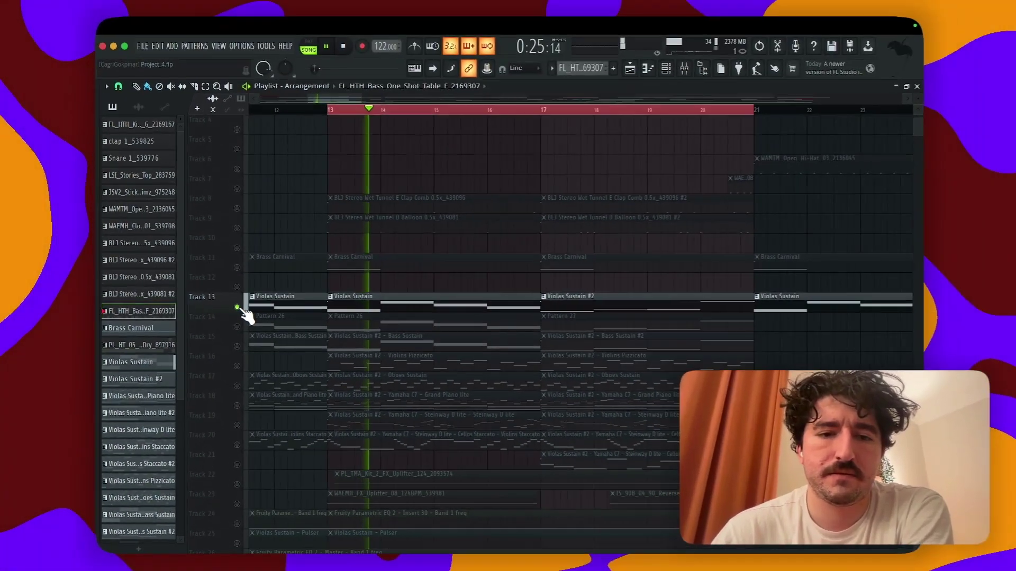
ctrl+click(236, 336)
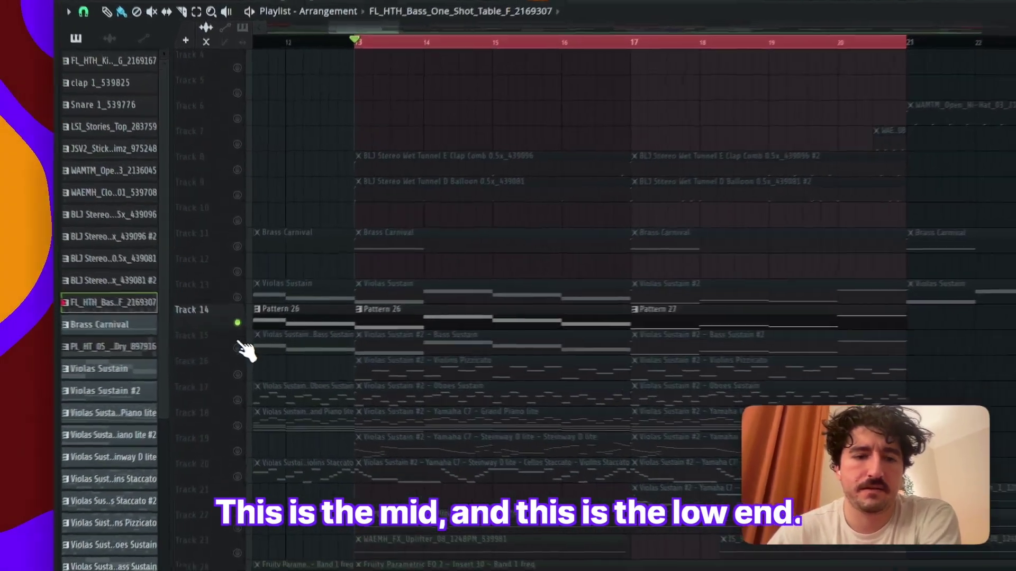
ctrl+click(238, 347)
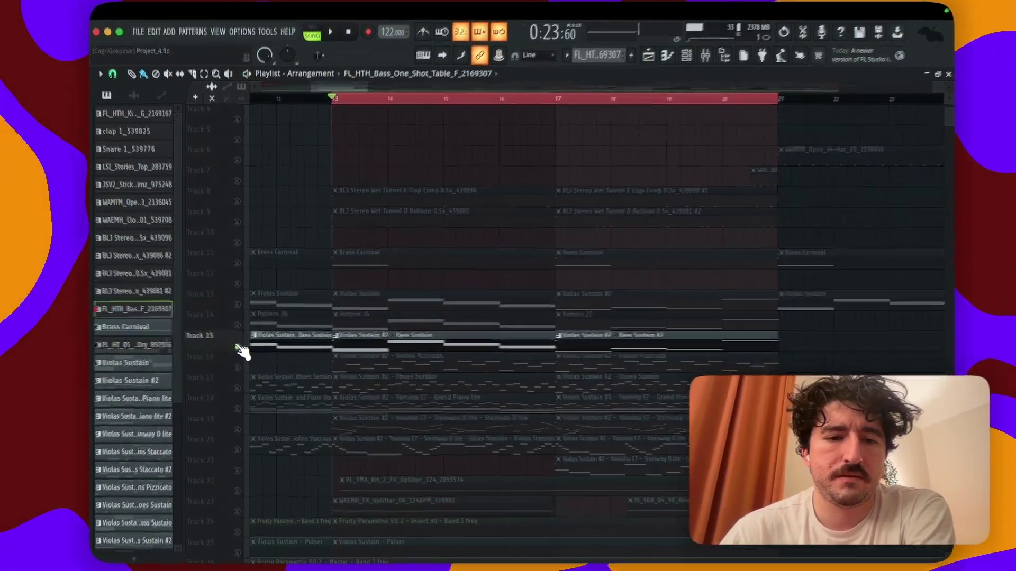
Step: Re-enable tracks 7, 8, 9, 11, 13 and 14 alongside track 15 and play drums, brass and strings together
click(238, 318)
click(238, 288)
click(238, 229)
click(237, 212)
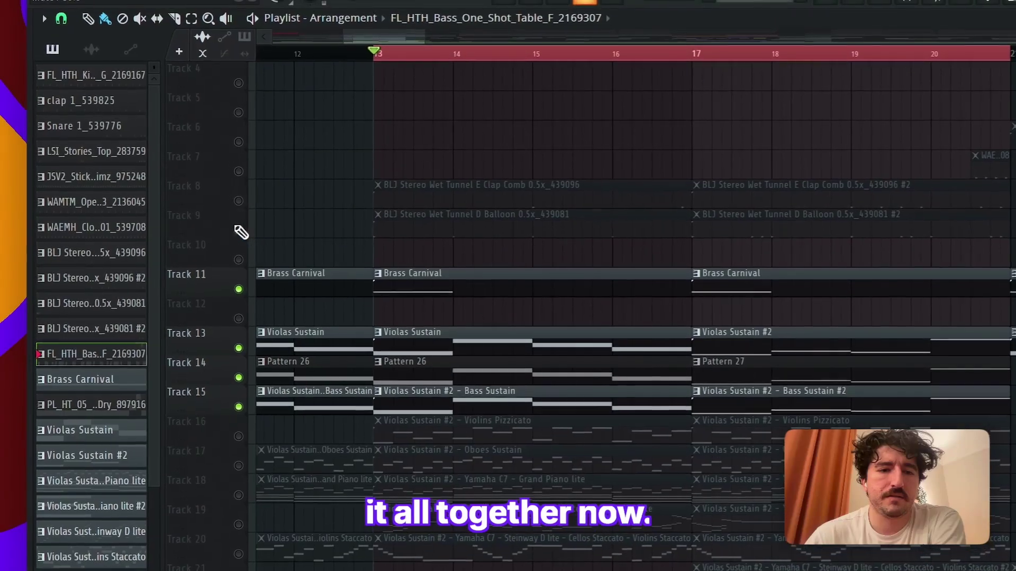
click(236, 182)
click(236, 152)
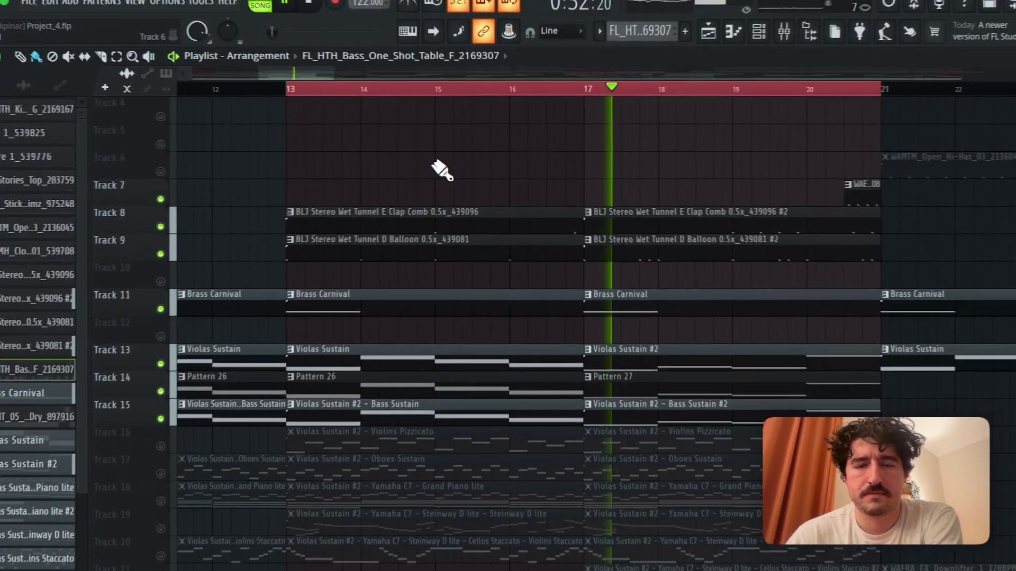
scroll(445, 168, up, 2)
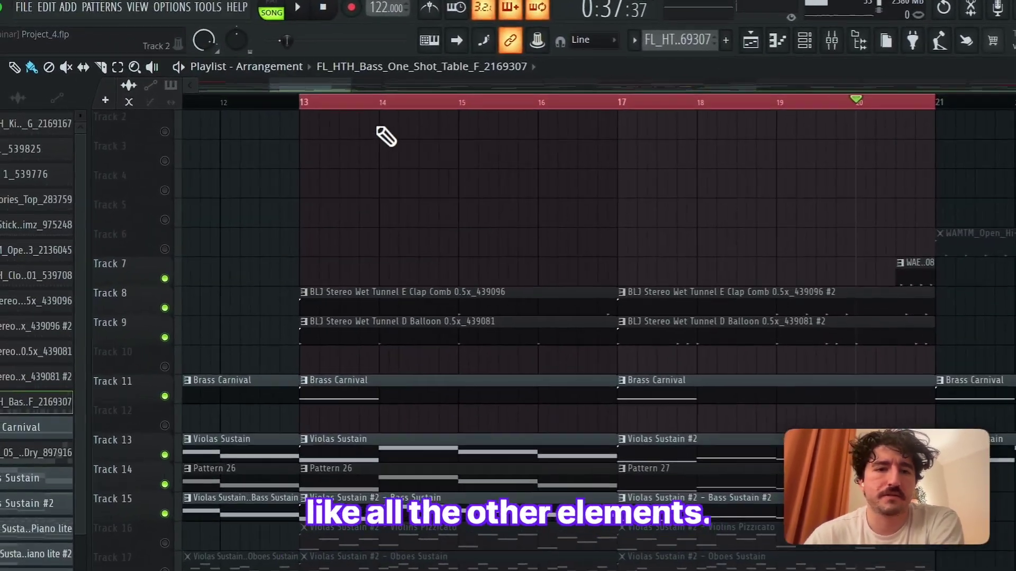
Step: Return the playback position to bar 13, then solo the Oboes Sustain track 17 and play it
click(307, 101)
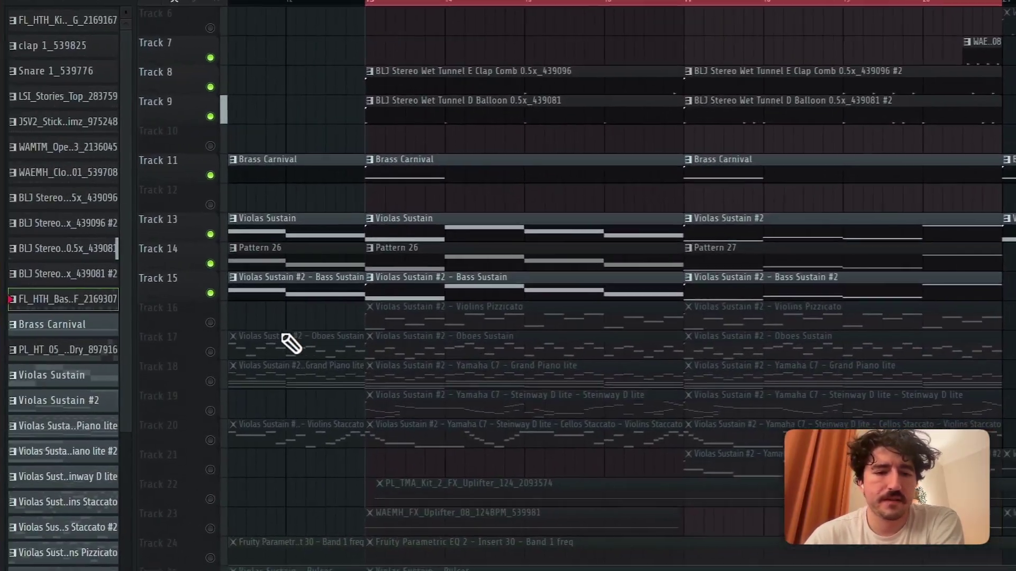
click(26, 540)
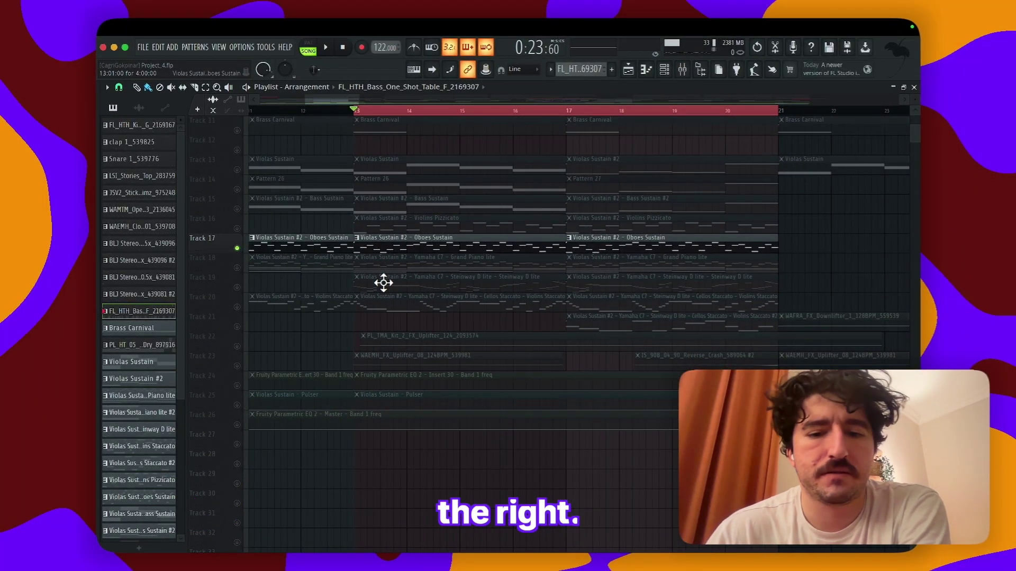
key(space)
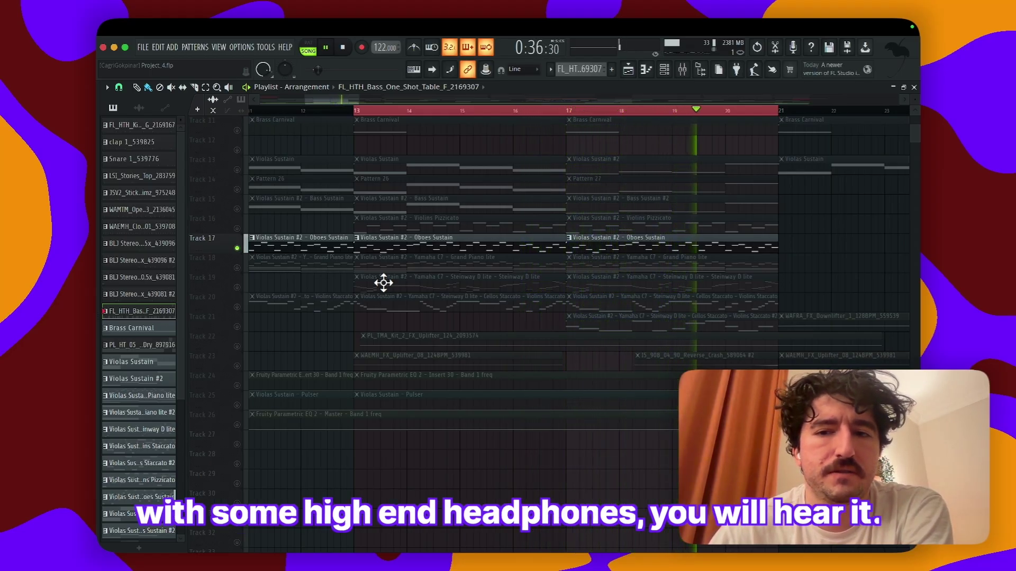
Step: Solo the Grand Piano track 18, examine its chords and arpeggio in the piano roll, and close the editor
click(244, 232)
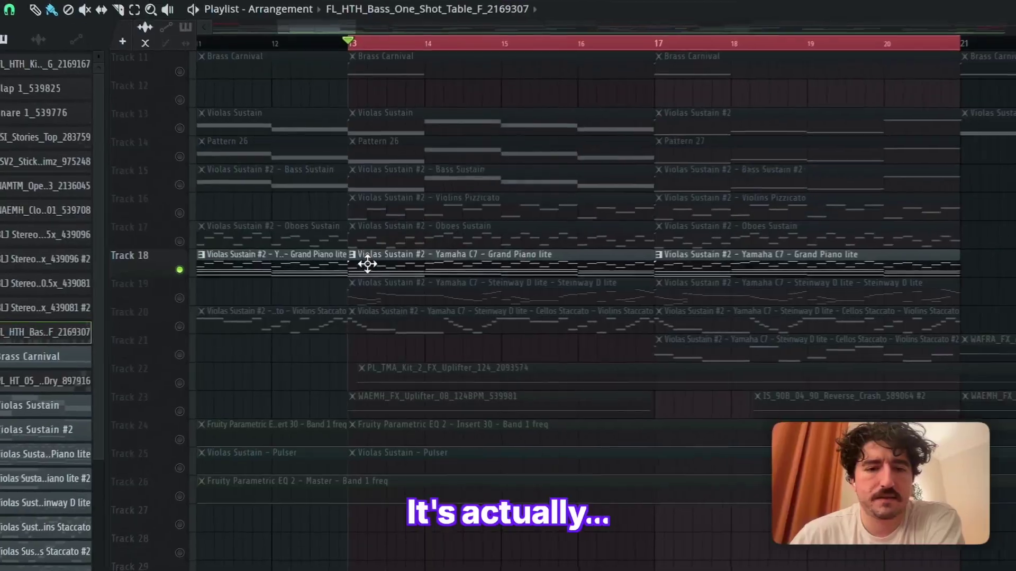
double_click(367, 264)
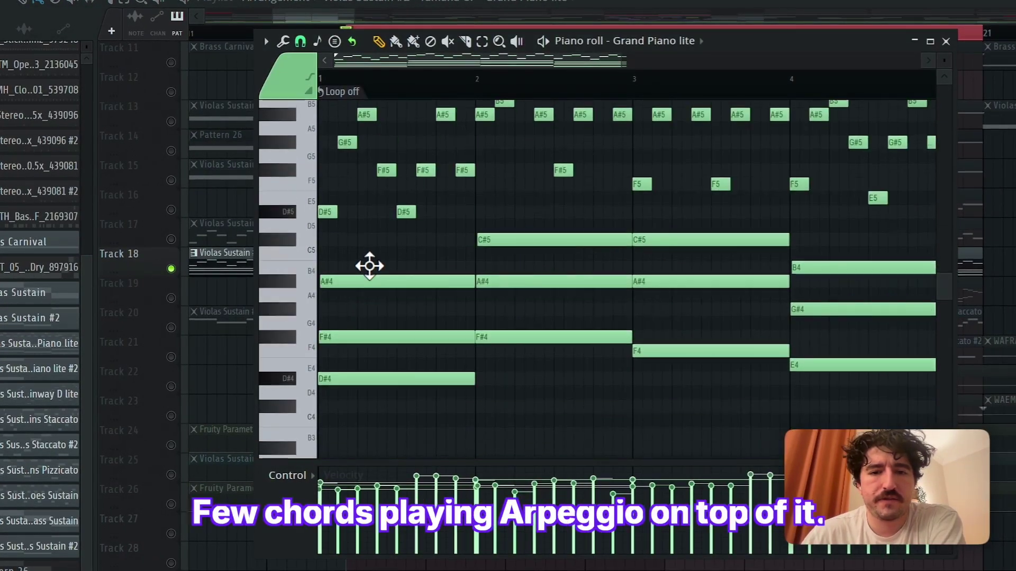
scroll(476, 264, up, 4)
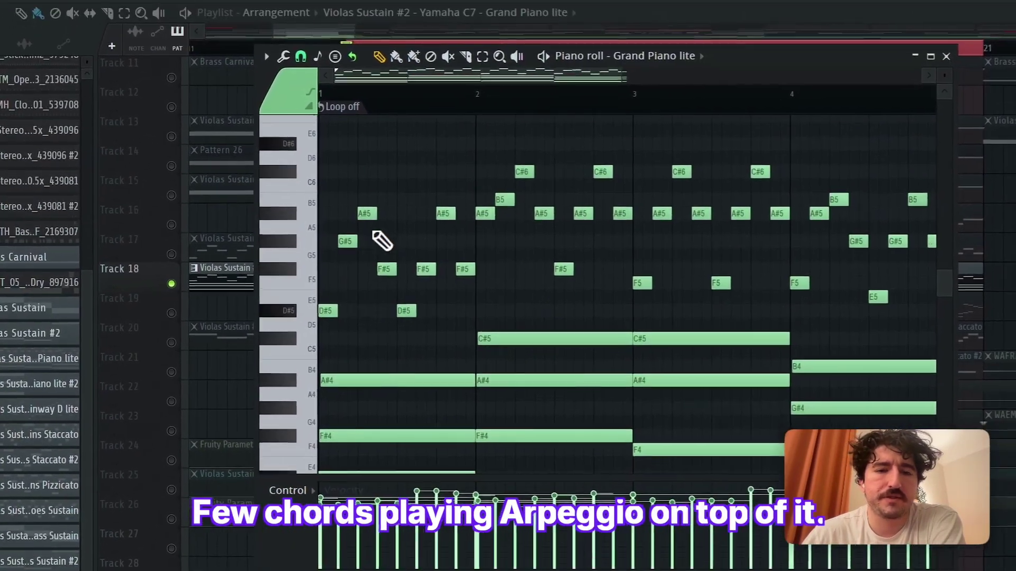
key(F7)
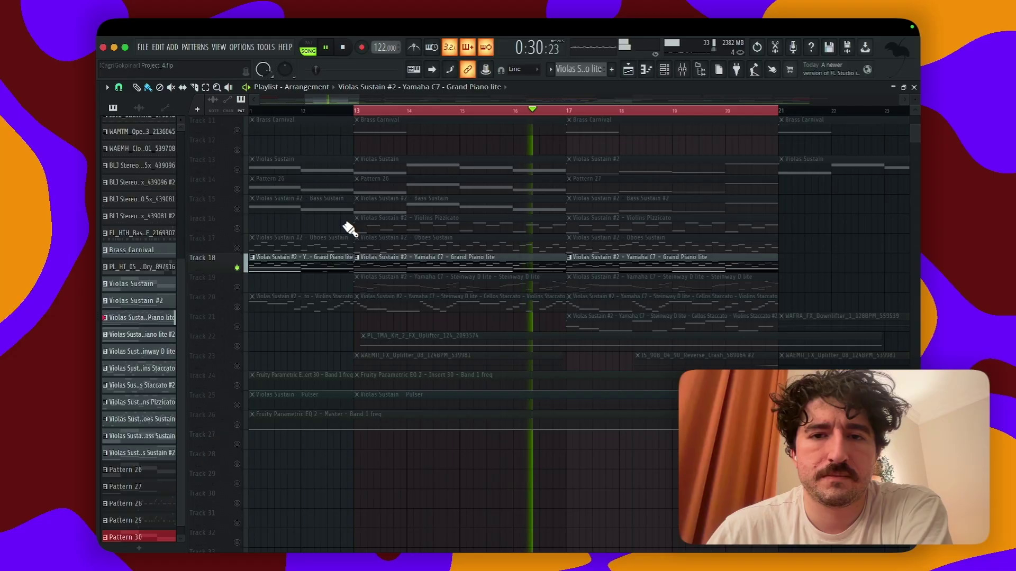
Step: Enable the Steinway track 19 and Violins Staccato track 20 alongside the grand piano and play the three layers together
click(236, 288)
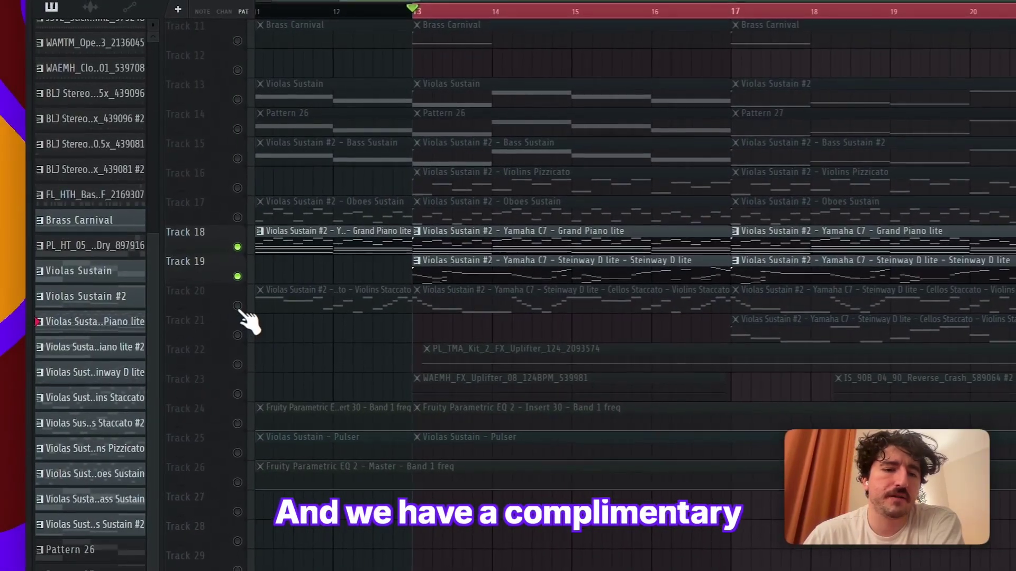
click(237, 306)
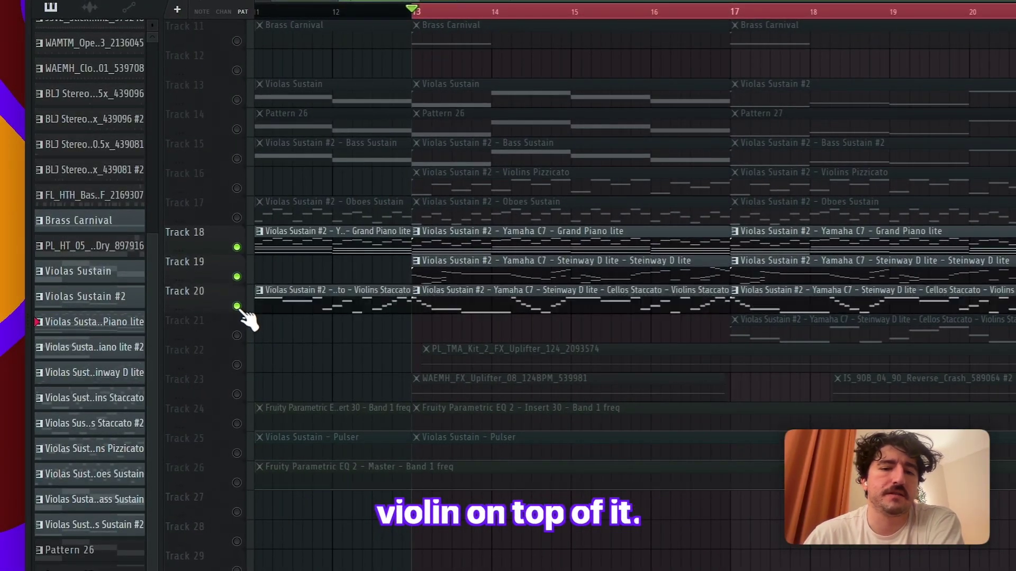
key(space)
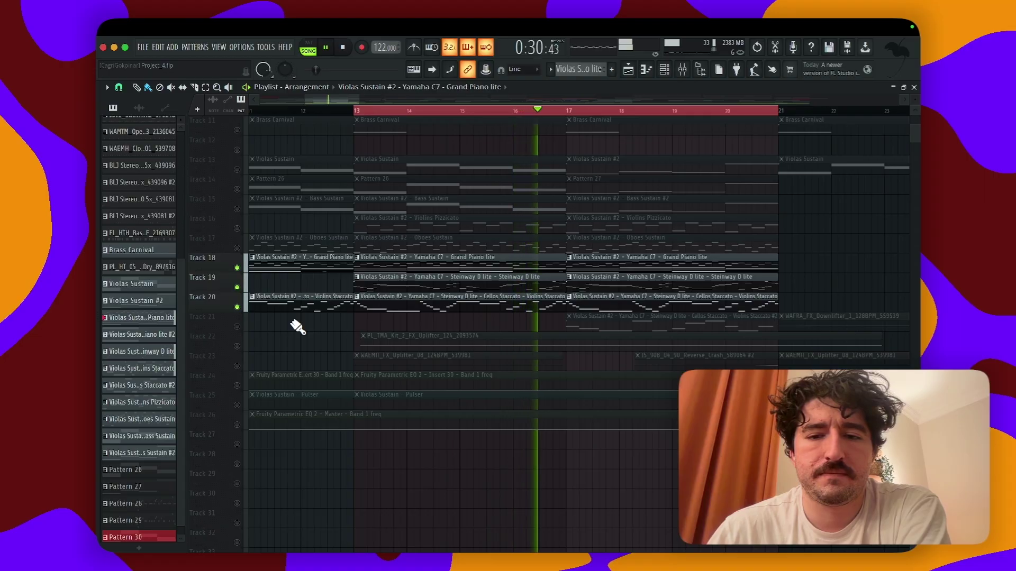
key(space)
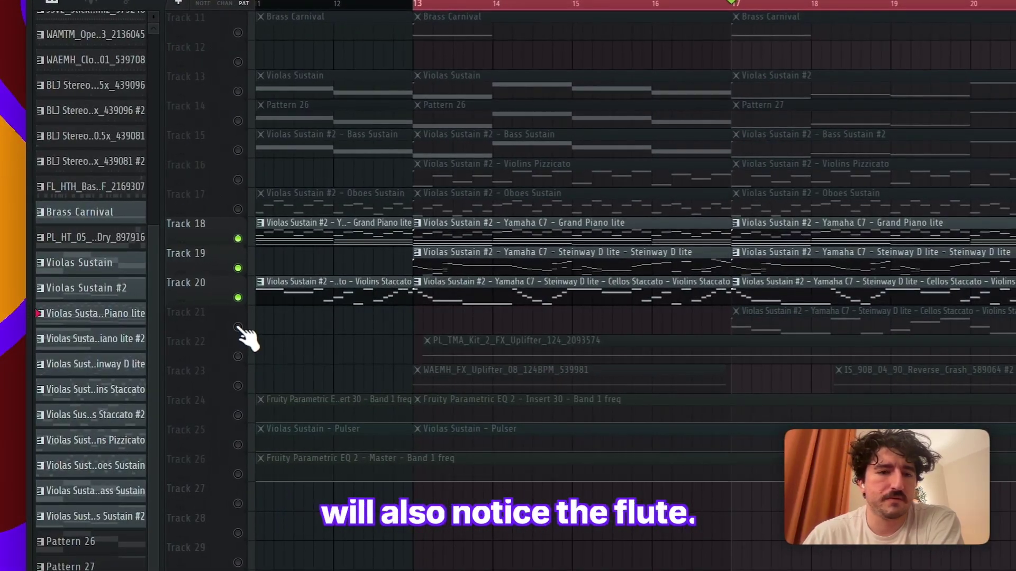
Step: Solo track 21 and listen to its flute part from bar 17
right_click(73, 434)
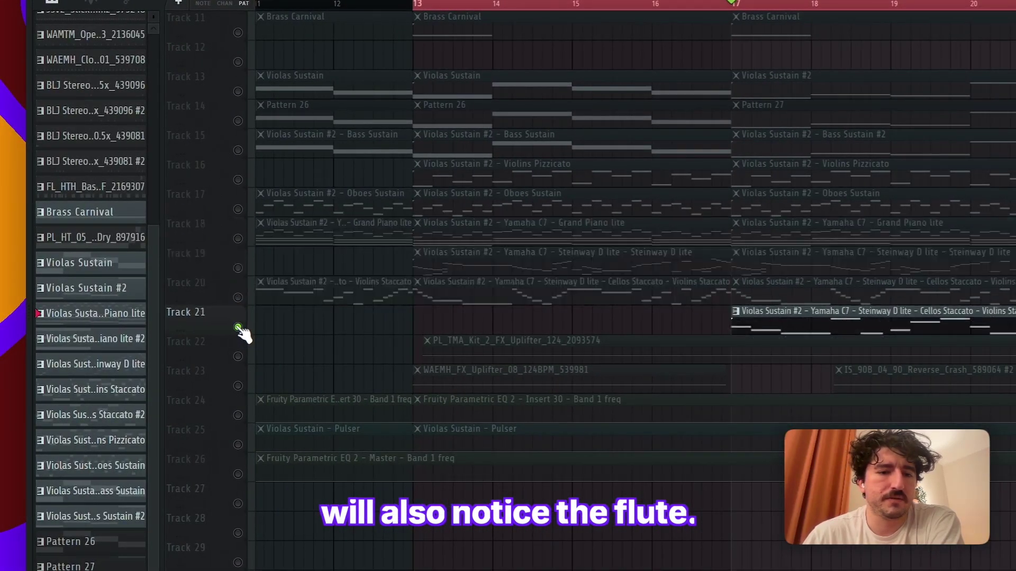
key(space)
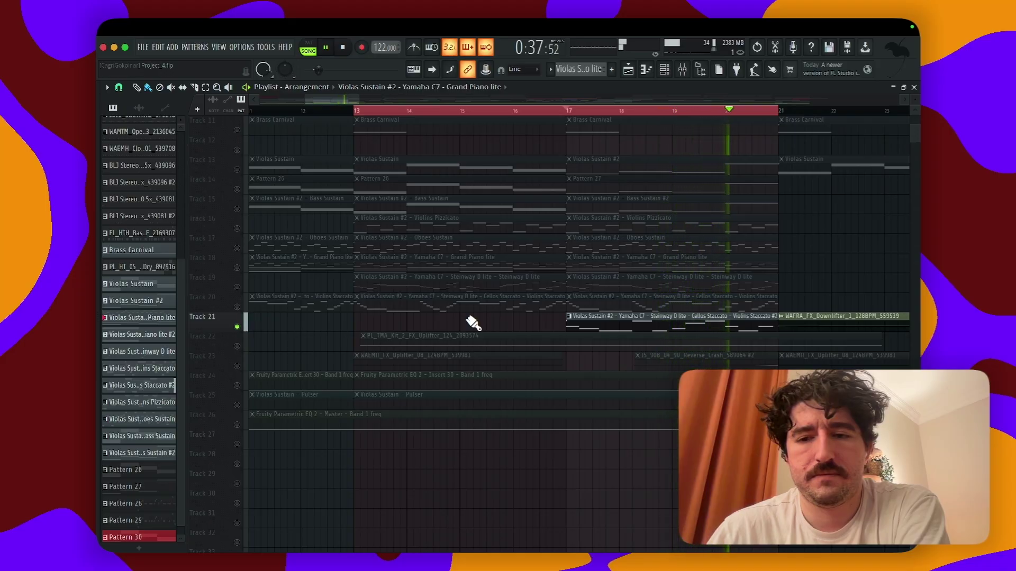
key(space)
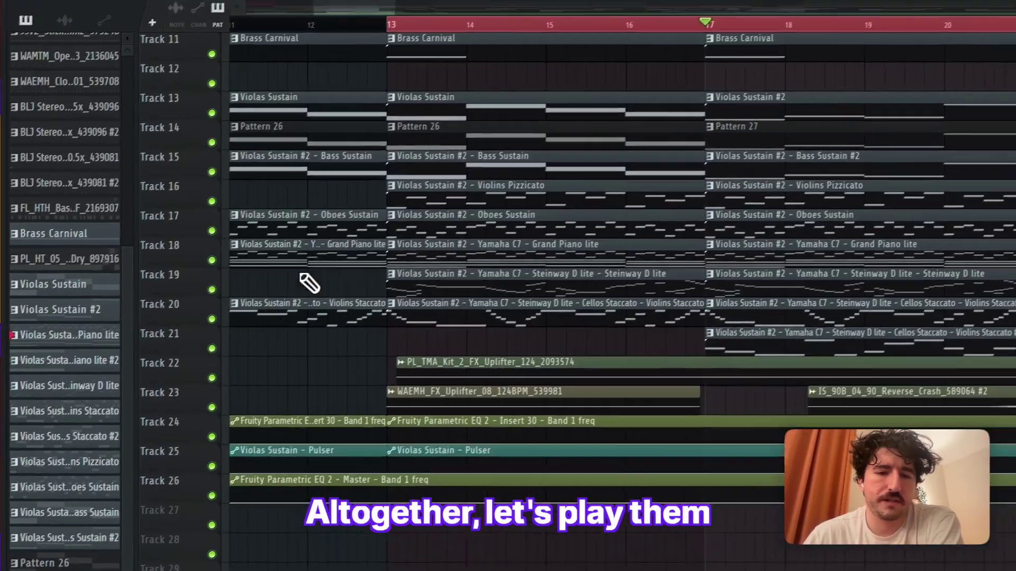
Step: Play the full arrangement from bar 13 with all tracks enabled
scroll(339, 238, up, 5)
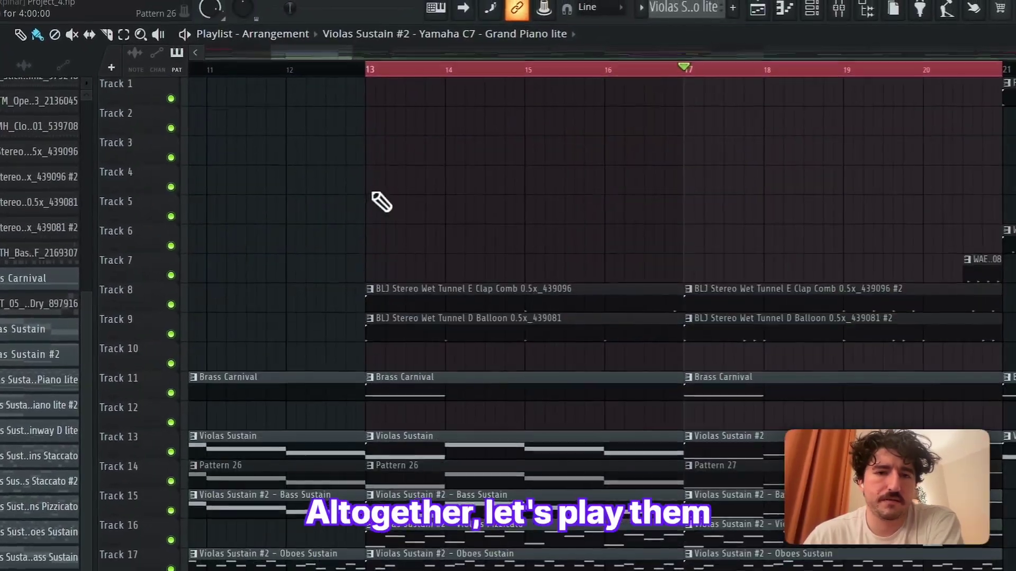
click(370, 110)
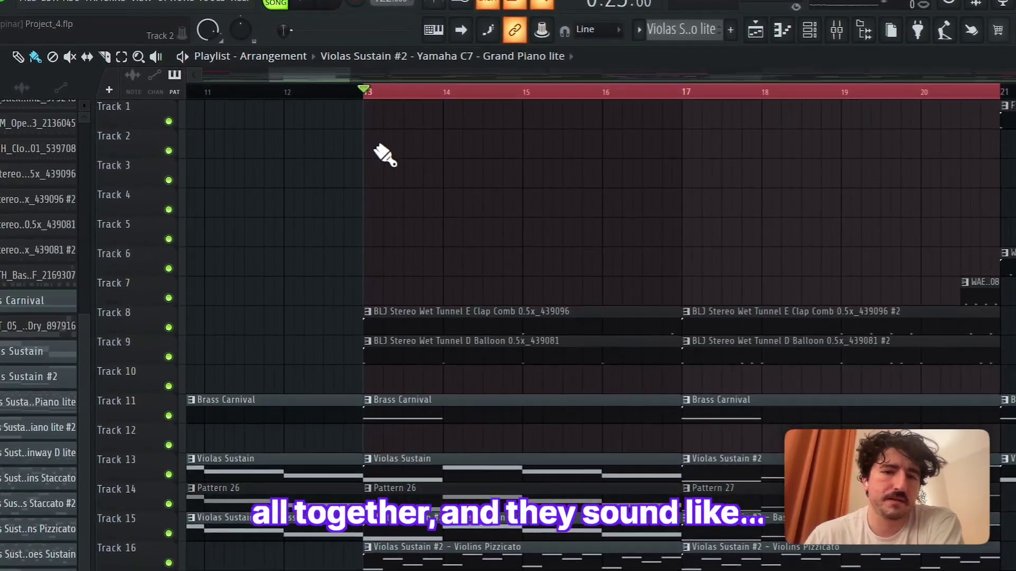
key(space)
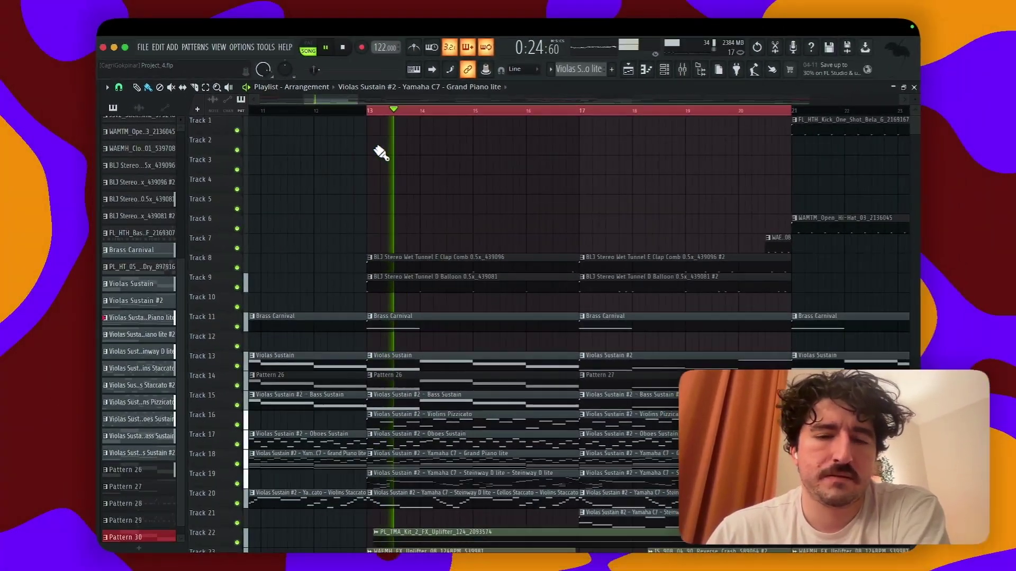
scroll(381, 153, down, 2)
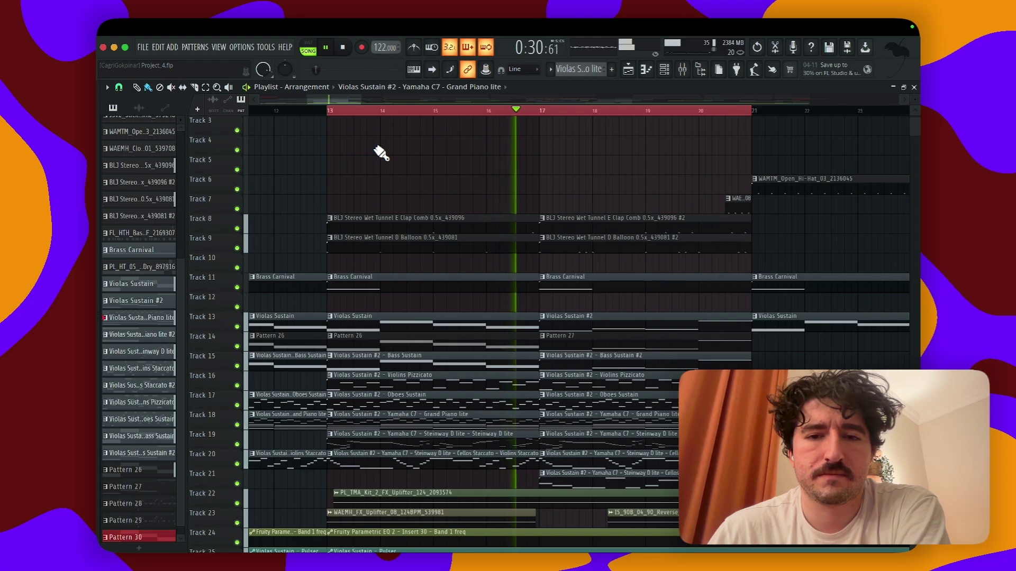
Step: Examine the arrangement from the classical section at bar 13 through the techno section around bars 37 to 59
scroll(381, 154, down, 3)
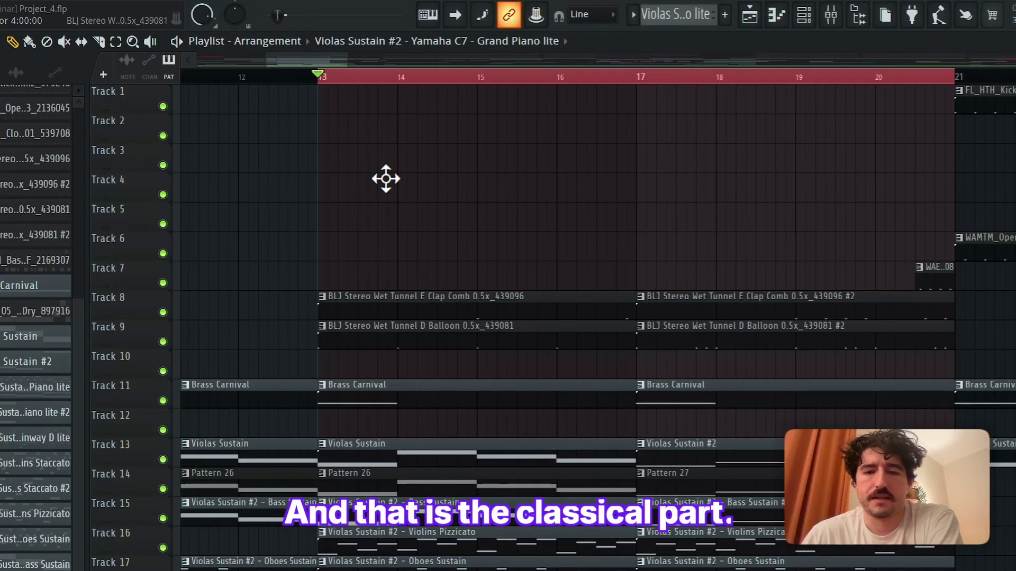
scroll(388, 181, down, 3)
scroll(388, 181, left, 1)
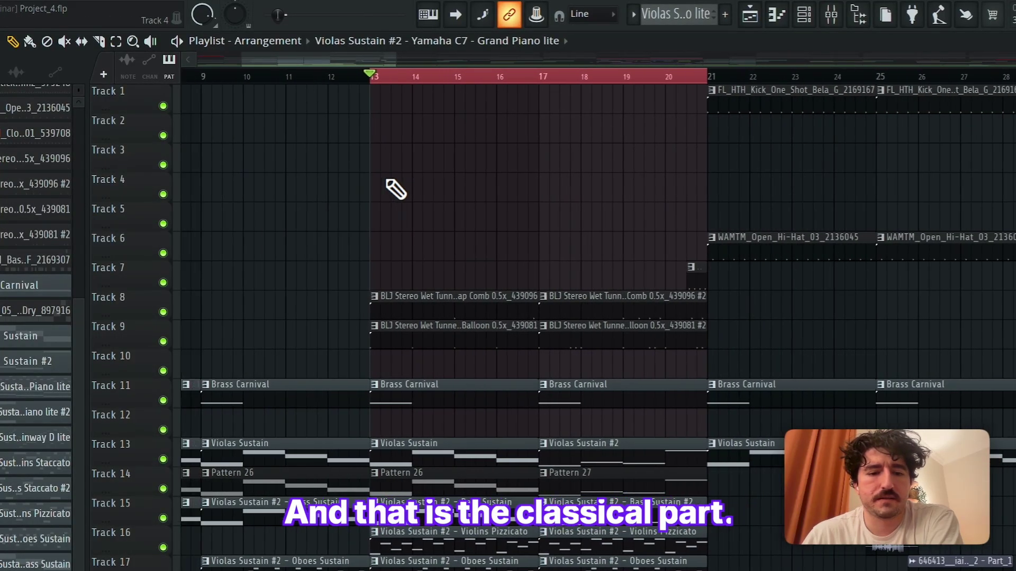
scroll(387, 181, down, 4)
scroll(388, 181, right, 2)
scroll(394, 187, right, 10)
scroll(394, 187, up, 4)
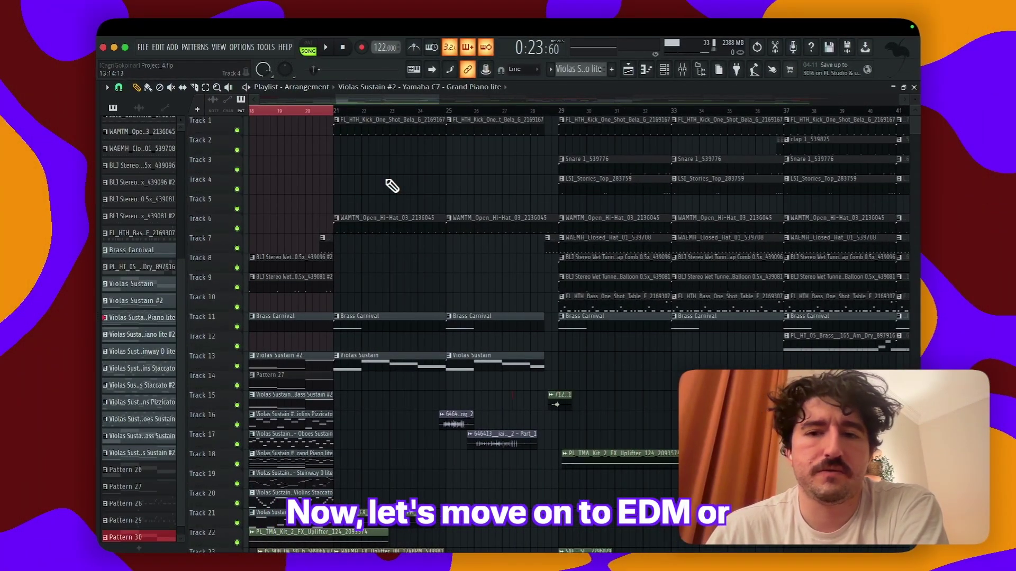
scroll(391, 183, right, 4)
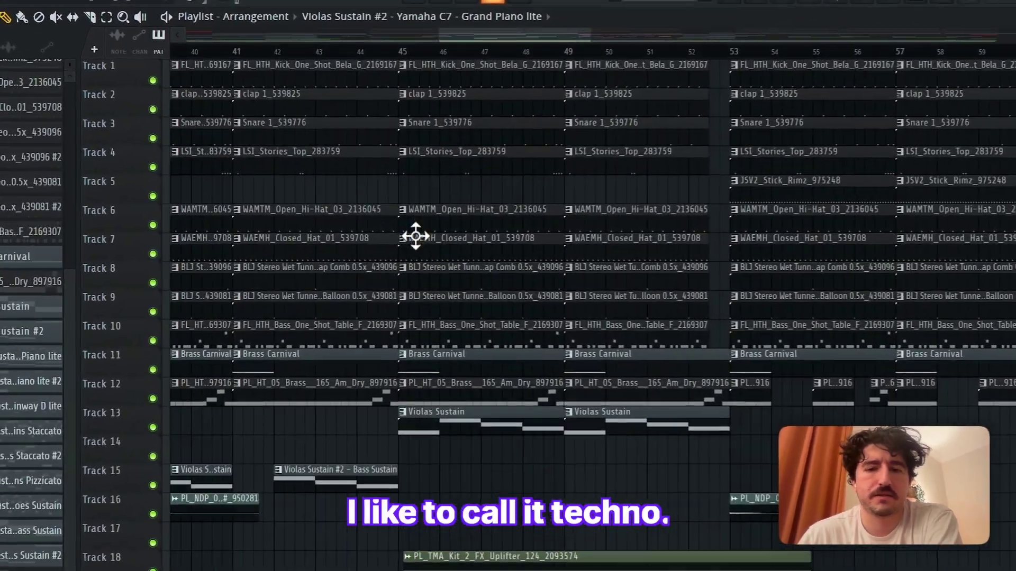
scroll(406, 220, down, 2)
scroll(406, 220, up, 2)
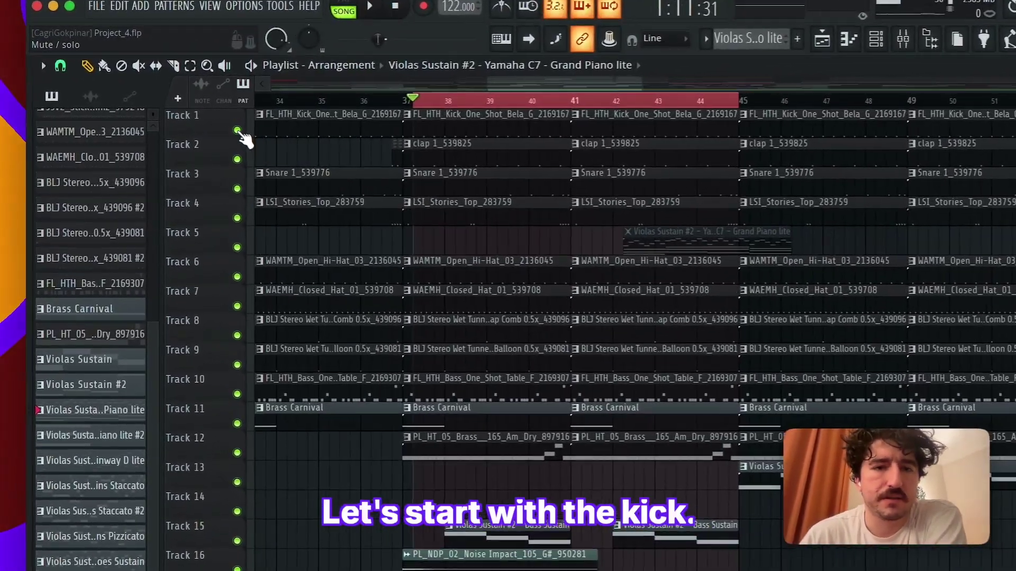
Step: Solo and play the kick on track 1, and add the clap, snare and LSI_Stories_Top on tracks 2 to 4
ctrl+click(224, 125)
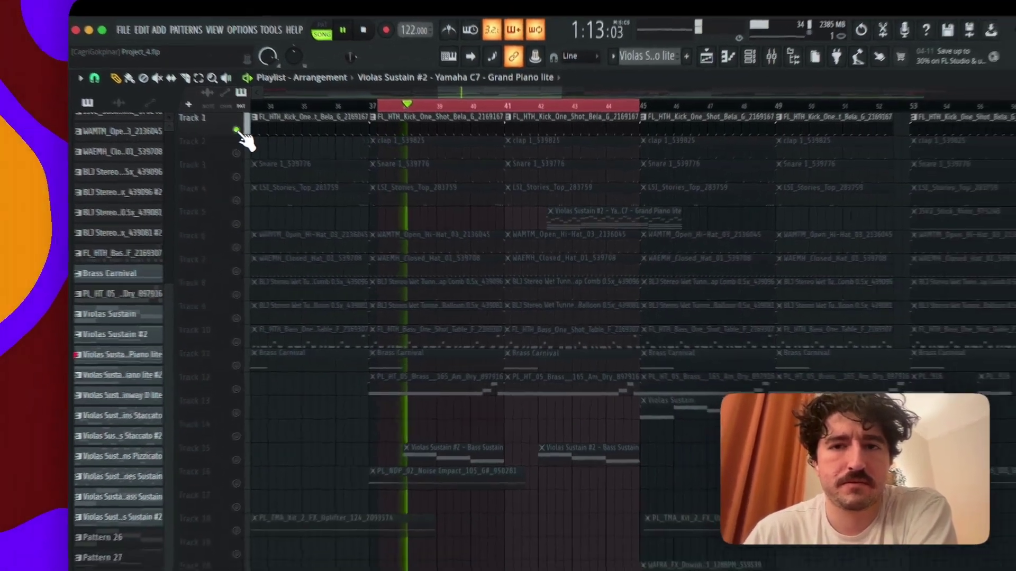
key(space)
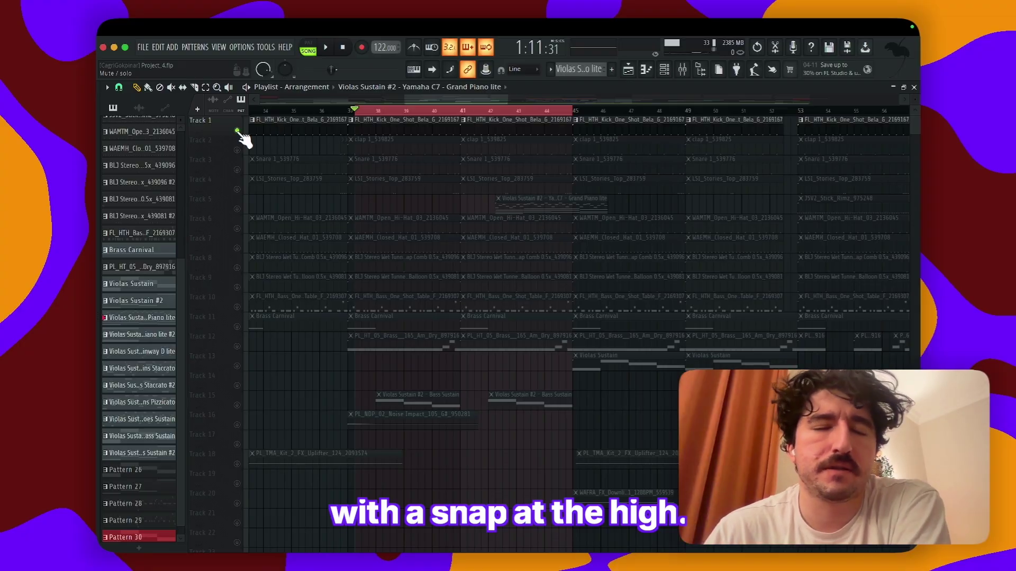
click(236, 149)
click(237, 170)
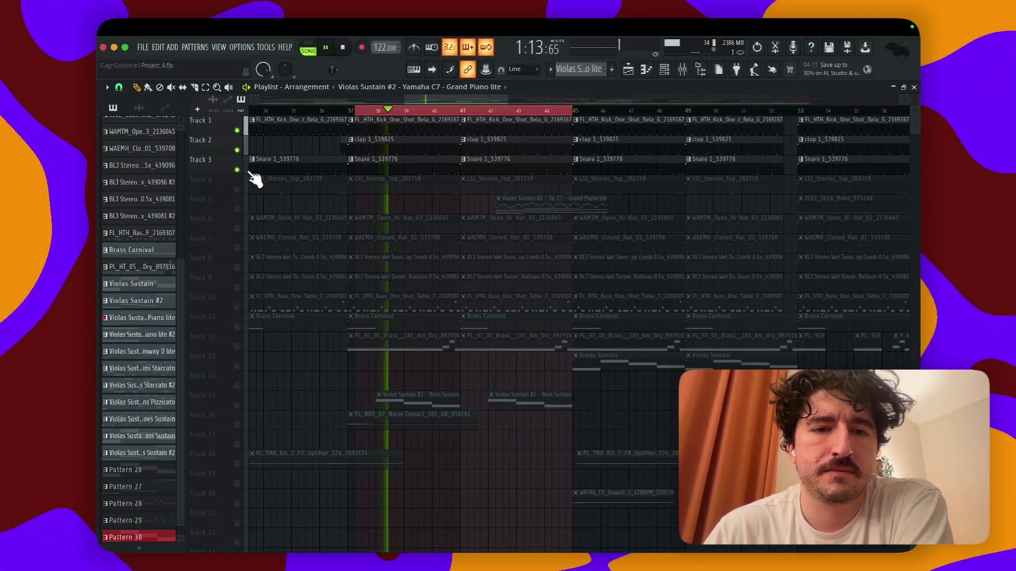
click(236, 189)
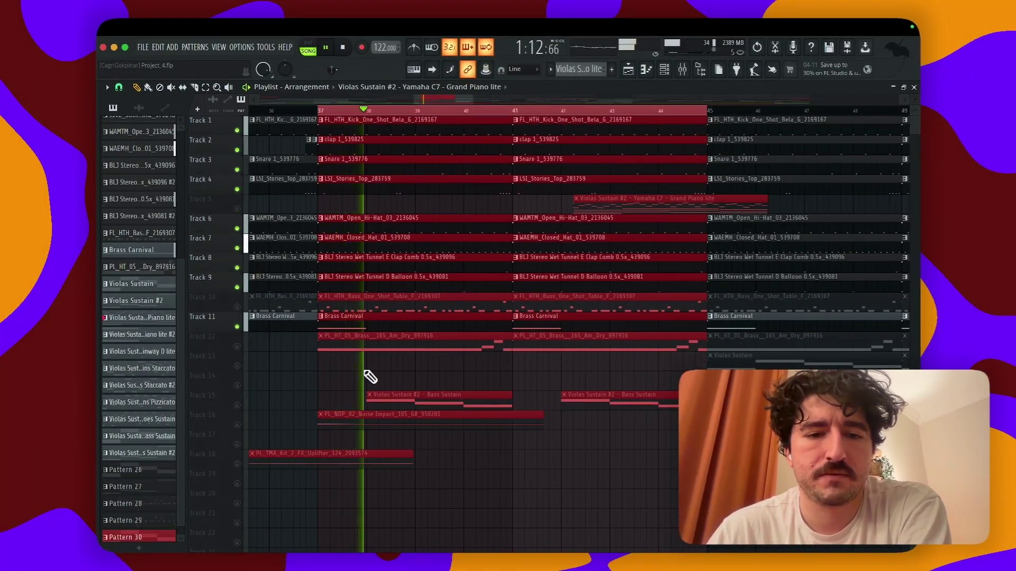
Step: Play the techno loop from bar 37 with drums, bass and brass, including the Bass Sustain part on track 15
key(space)
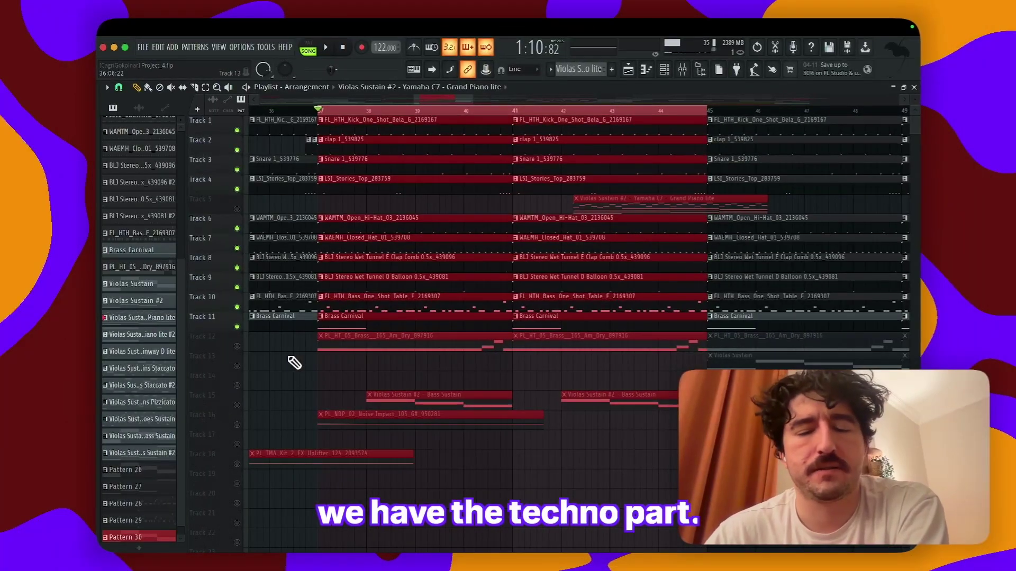
key(space)
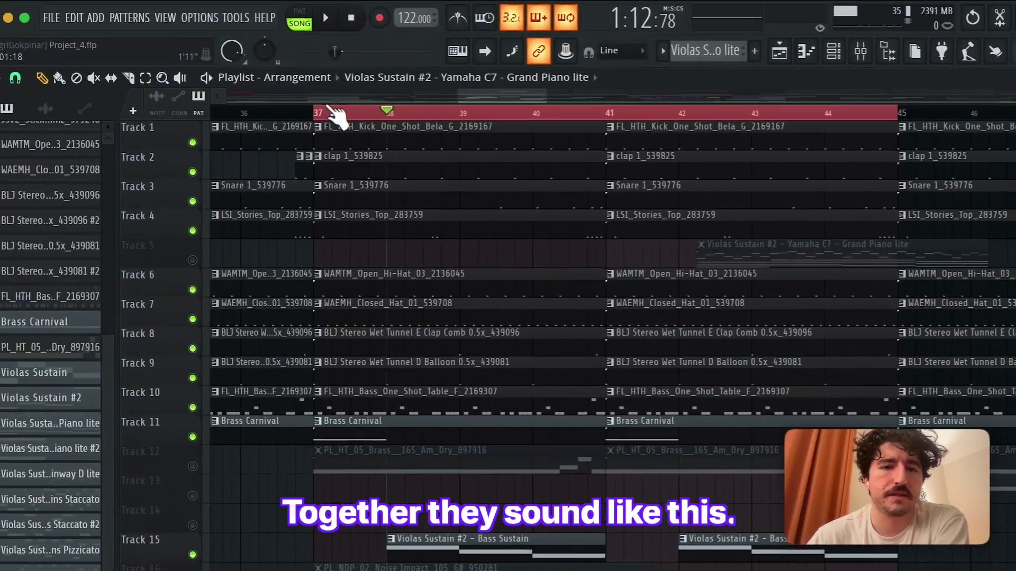
click(319, 111)
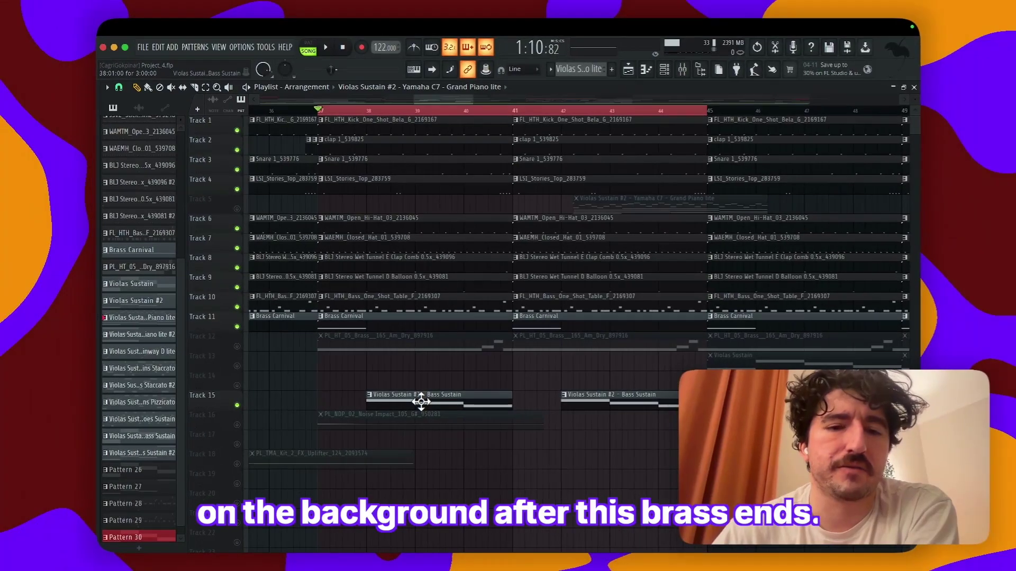
key(space)
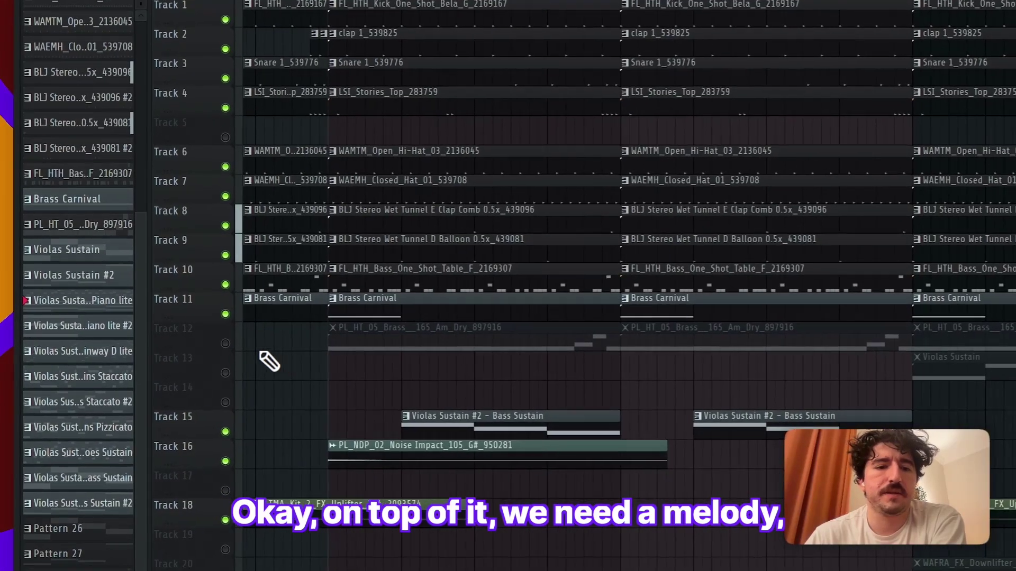
Step: Solo the PL_HT_05_Brass melody on track 12 and listen to it
right_click(235, 343)
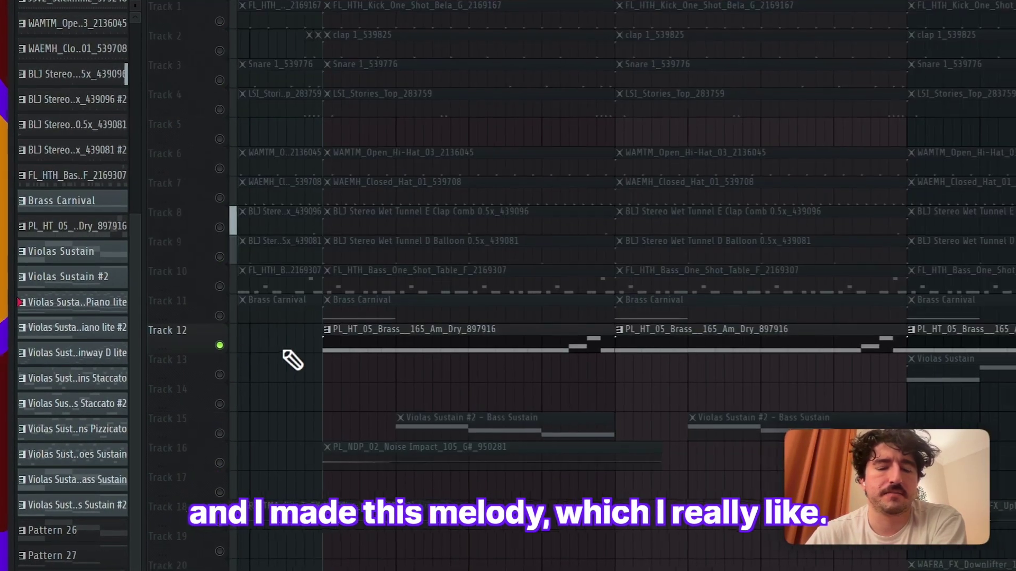
key(space)
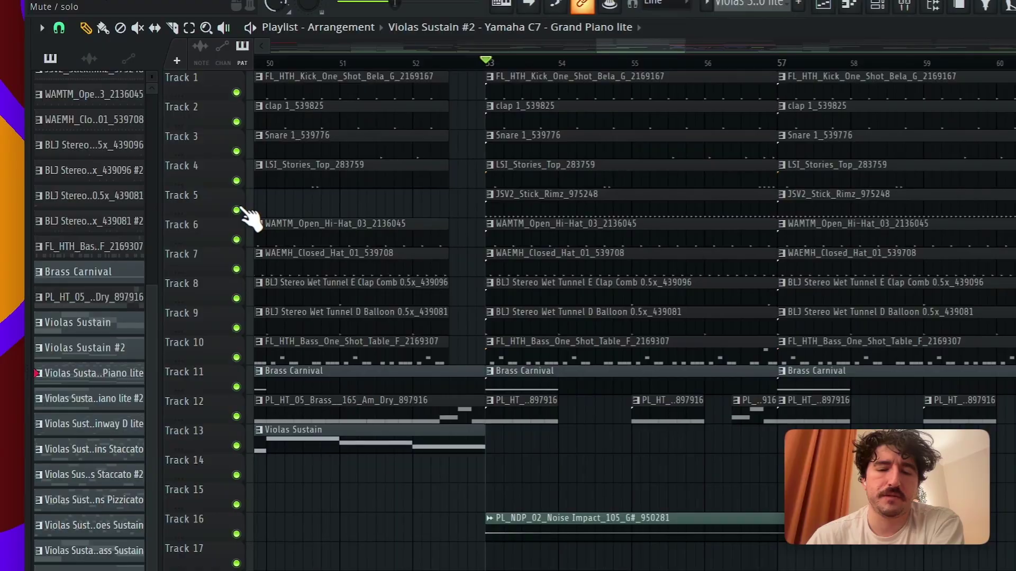
Step: Solo the JSV2_Stick_Rimz part on track 5, and unsolo track 12 to play all tracks together around bar 53
right_click(236, 210)
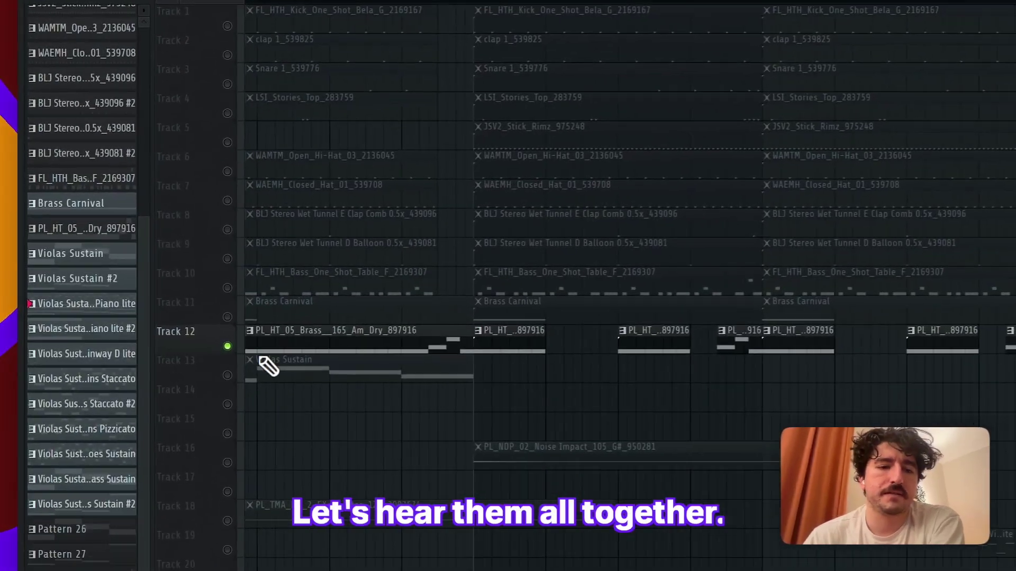
right_click(255, 357)
key(space)
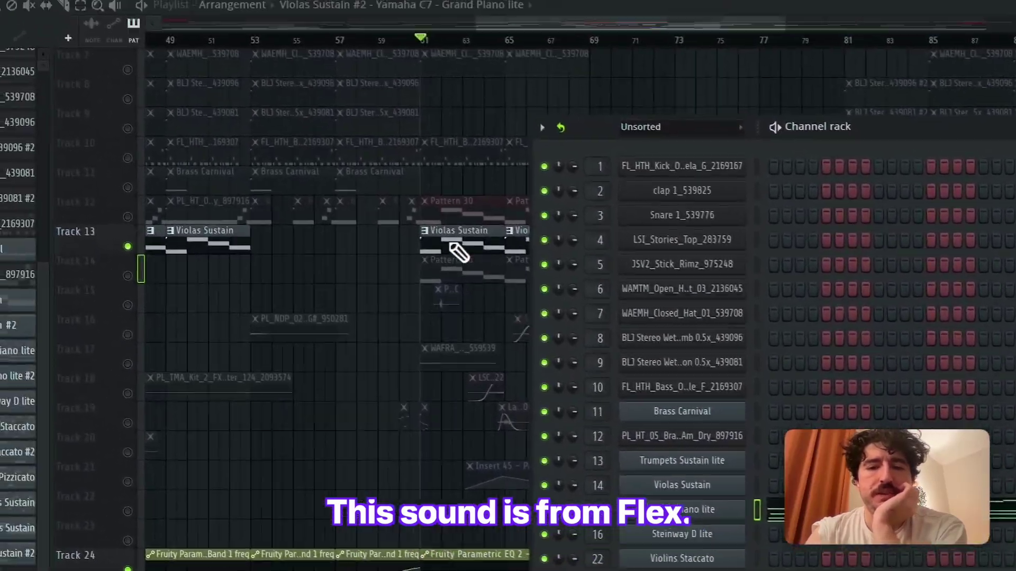
Step: Examine the Violas Sustain notes from track 13 in the piano roll, and open that channel's Flex instrument
double_click(451, 245)
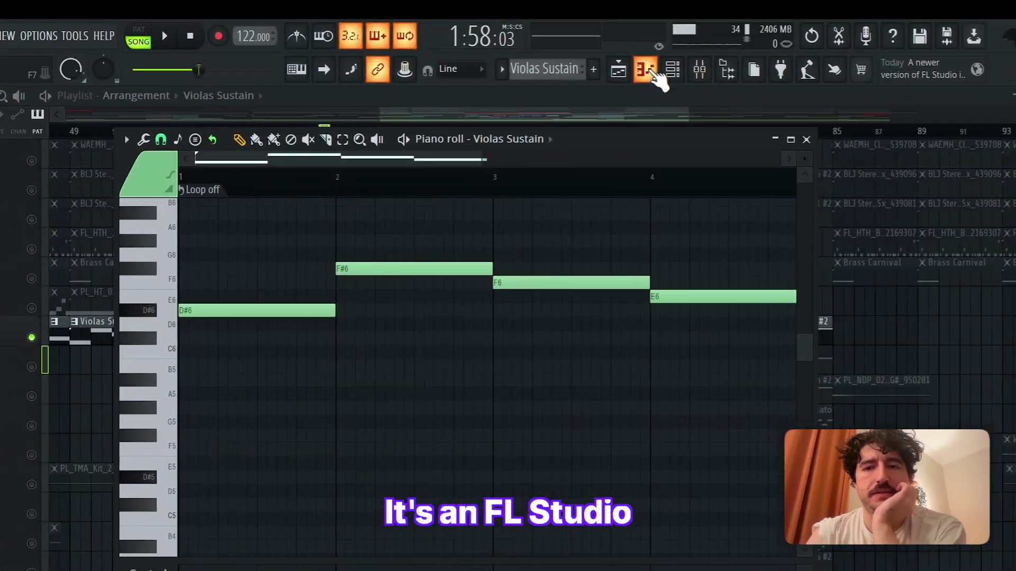
click(741, 0)
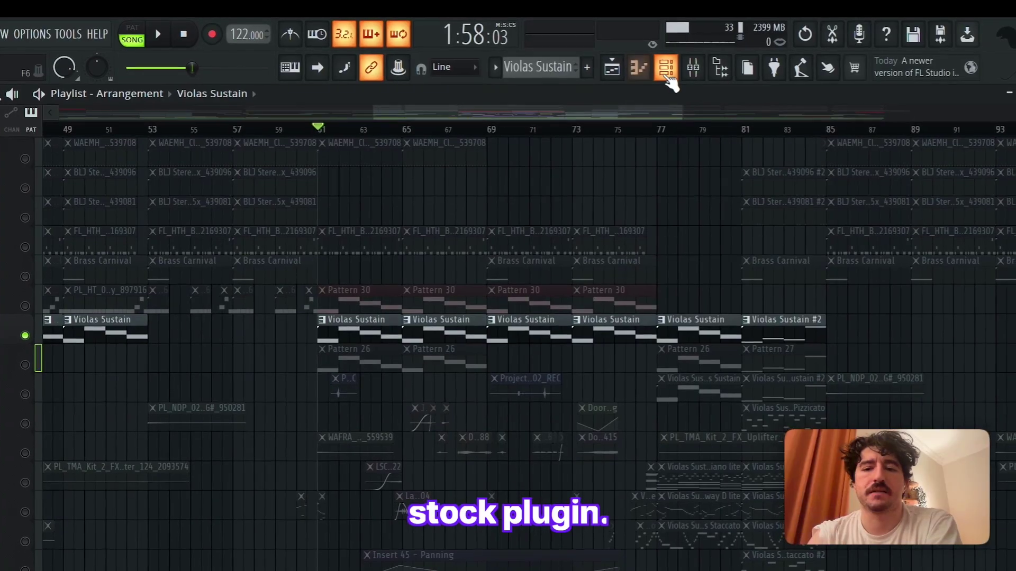
click(655, 74)
click(597, 408)
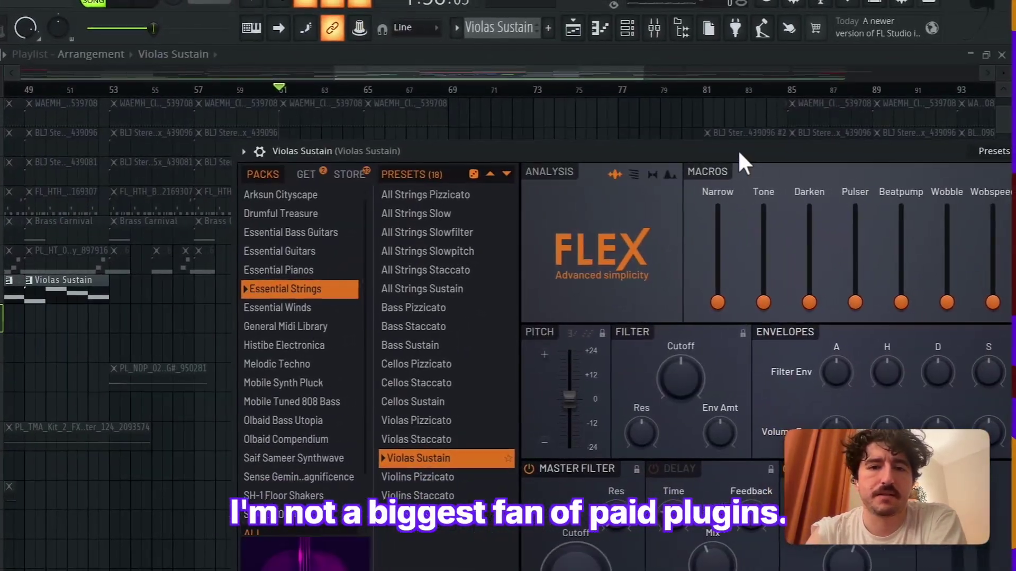
Step: Reposition the Flex window and try raising the Pulser macro on Violas Sustain during playback
scroll(238, 118, right, 3)
scroll(238, 118, up, 1)
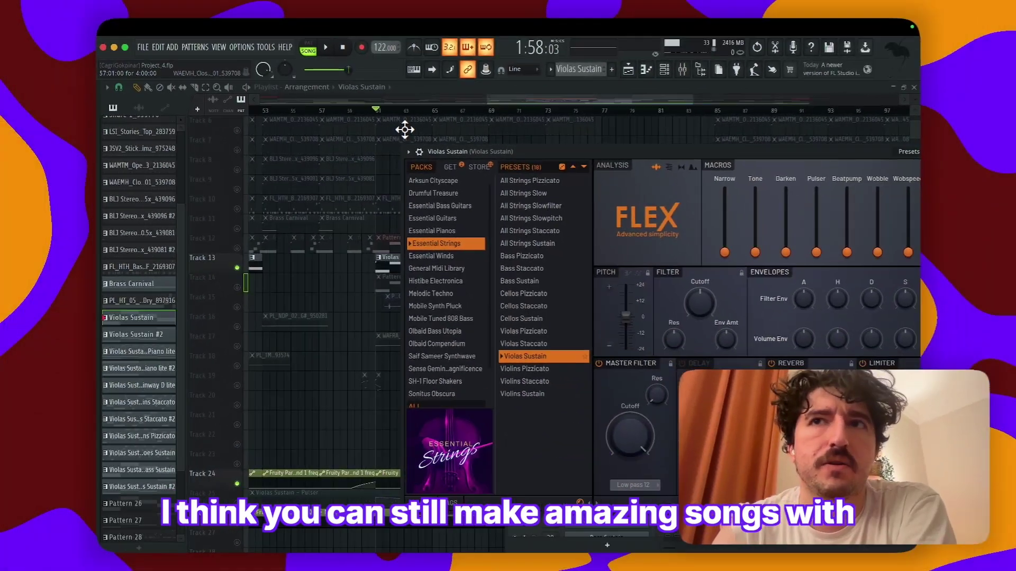
scroll(404, 129, down, 1)
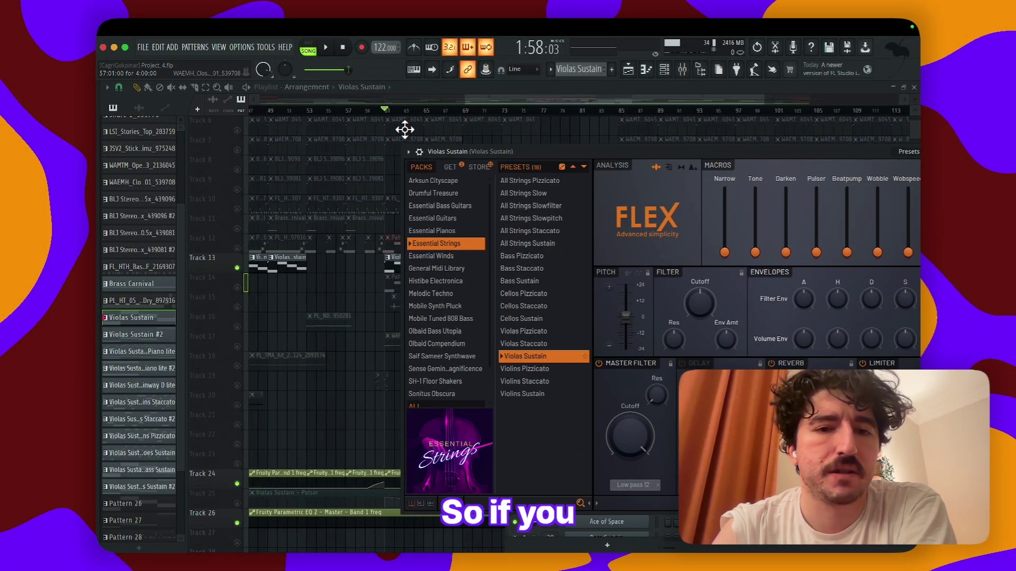
scroll(405, 129, right, 5)
scroll(405, 129, down, 1)
drag(814, 157, 782, 157)
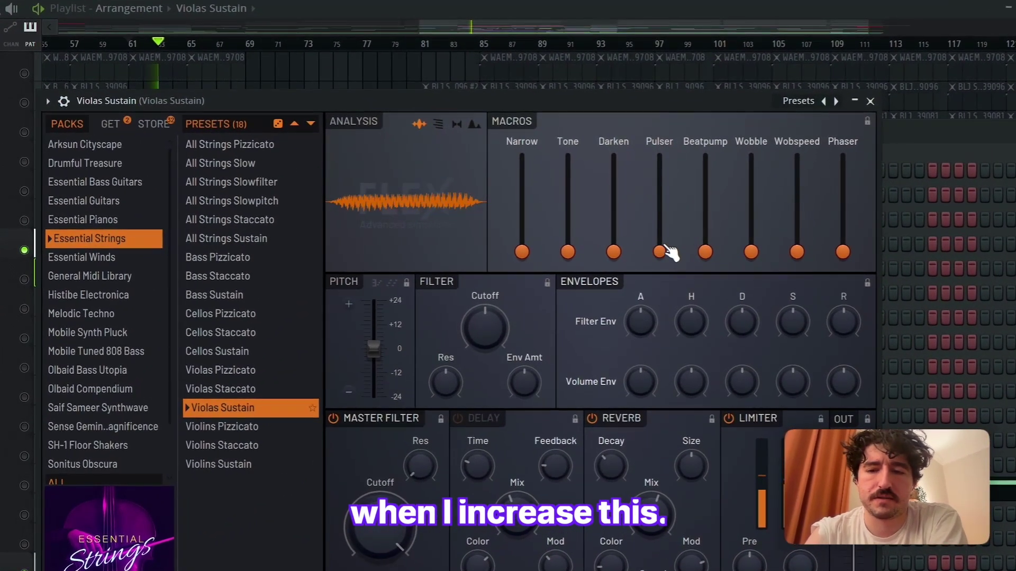
drag(670, 252, 672, 128)
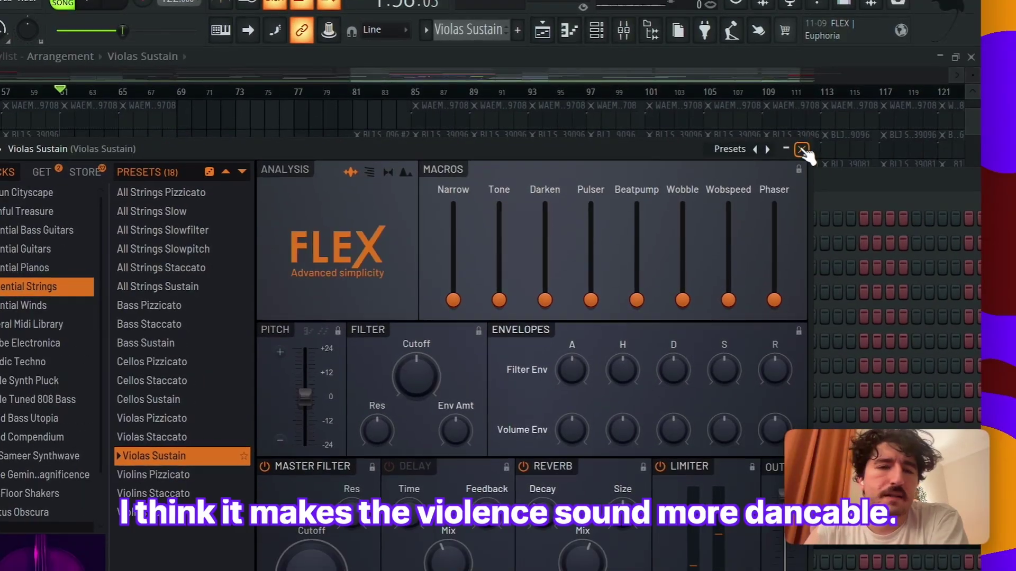
Step: Close the Flex window and channel rack, and enable the Violas Sustain Pulser automation on track 25
click(867, 176)
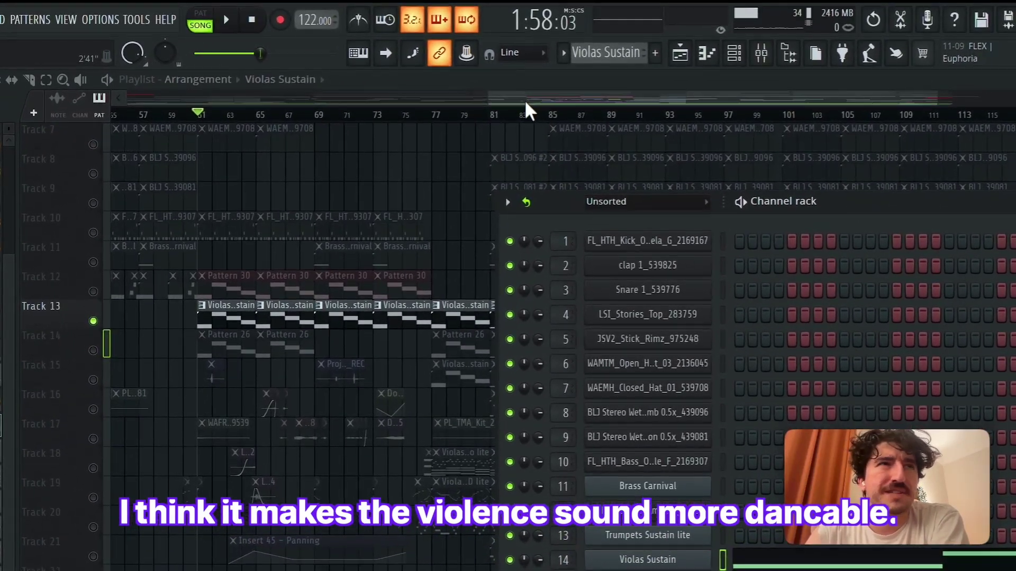
key(F6)
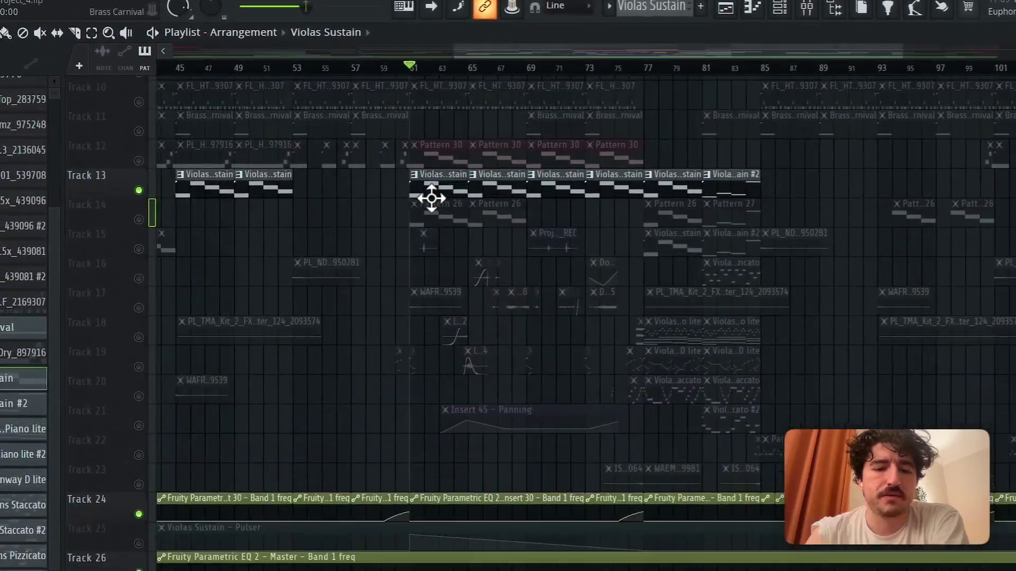
scroll(431, 199, down, 1)
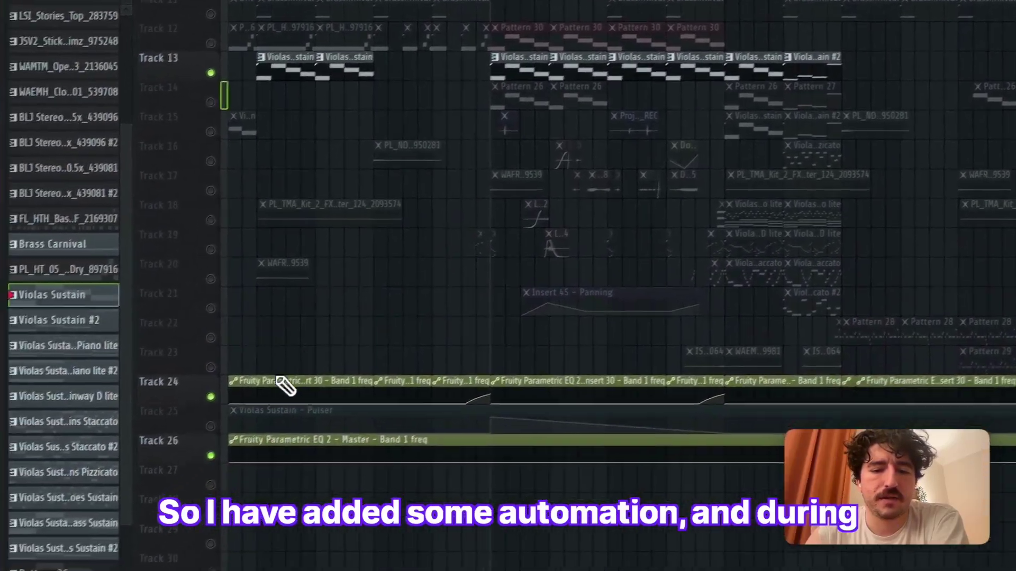
click(139, 510)
scroll(451, 238, up, 3)
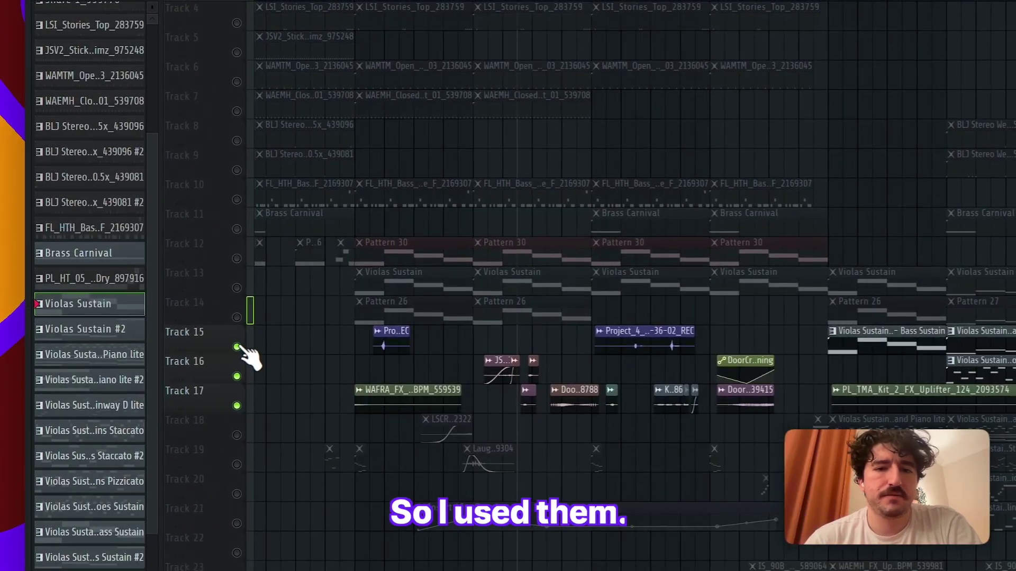
Step: Restore all tracks from the soloed effects on tracks 15 to 17 and play the full transition from bar 61
right_click(242, 346)
right_click(238, 347)
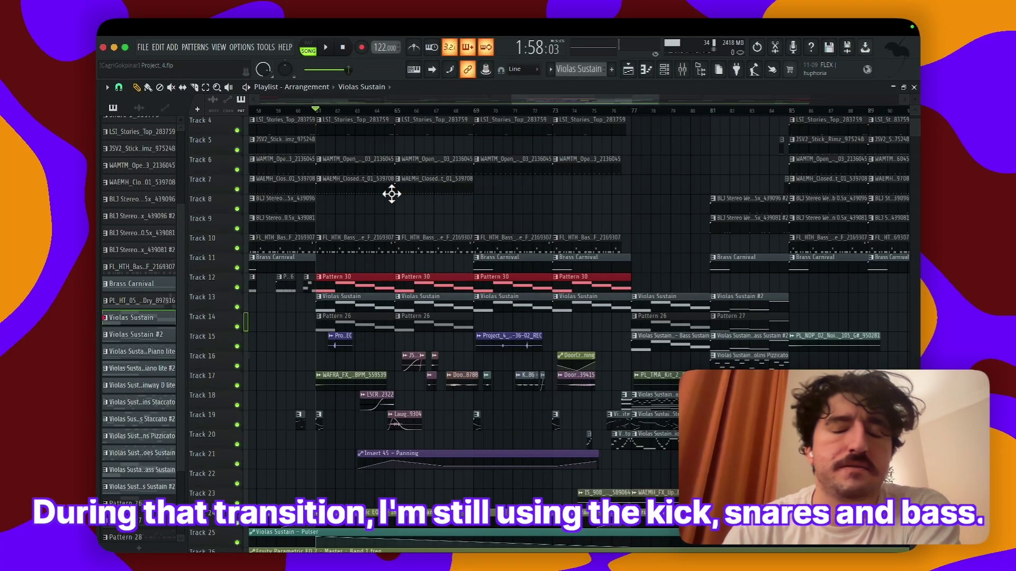
scroll(392, 194, up, 3)
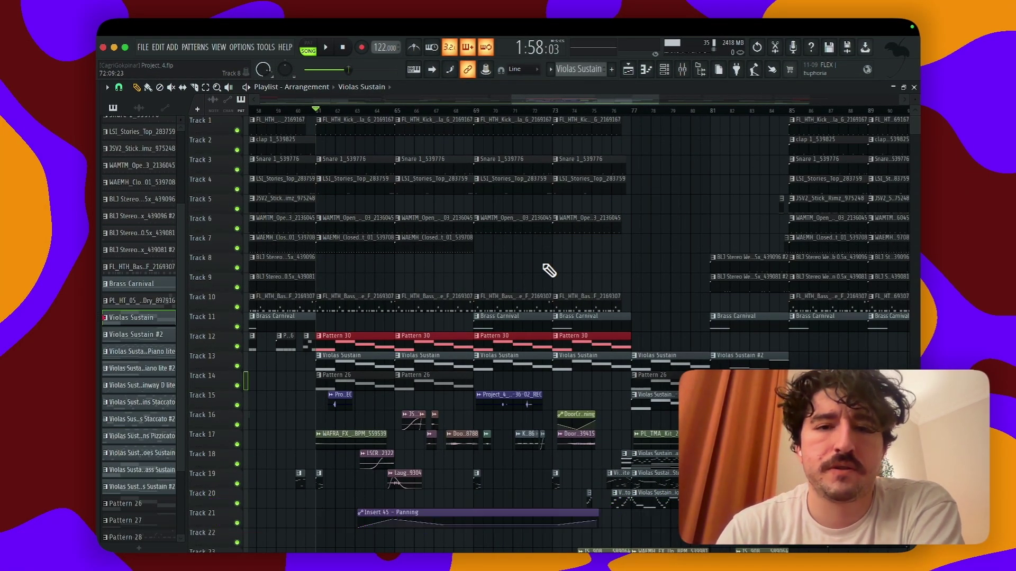
key(space)
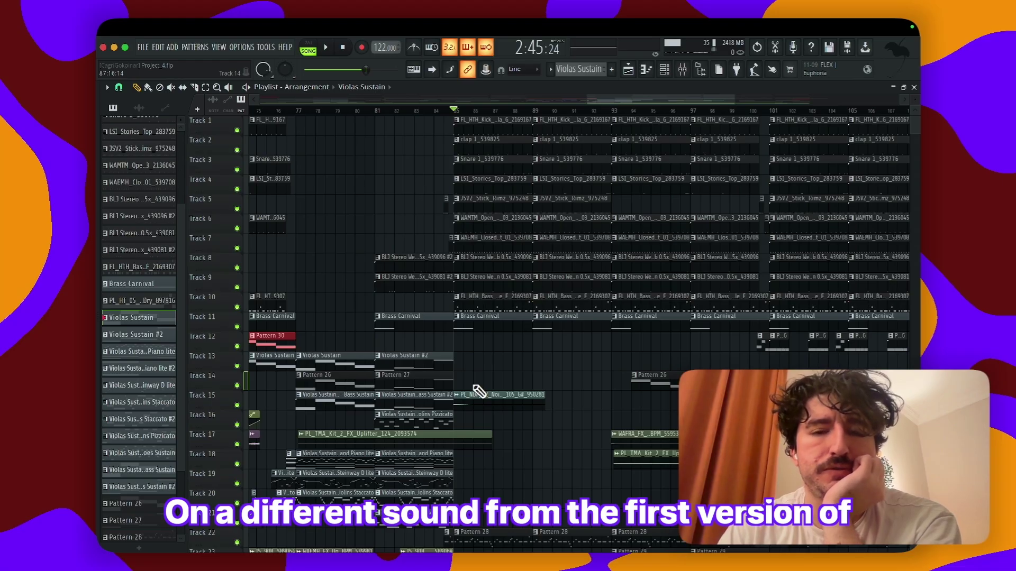
Step: Open Pattern 28 from track 22 in the piano roll and listen to its Malfunction part
scroll(479, 391, down, 5)
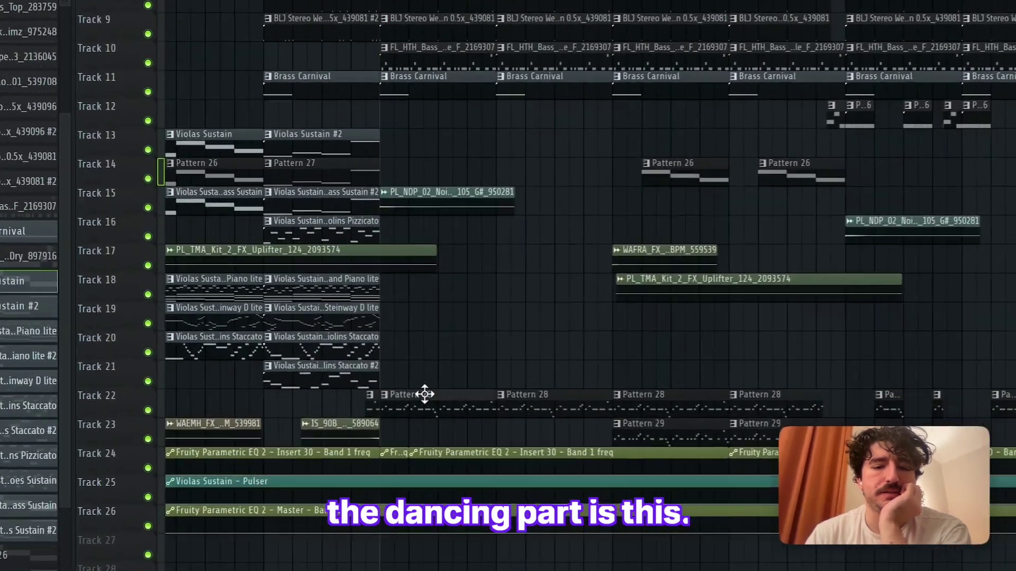
double_click(424, 394)
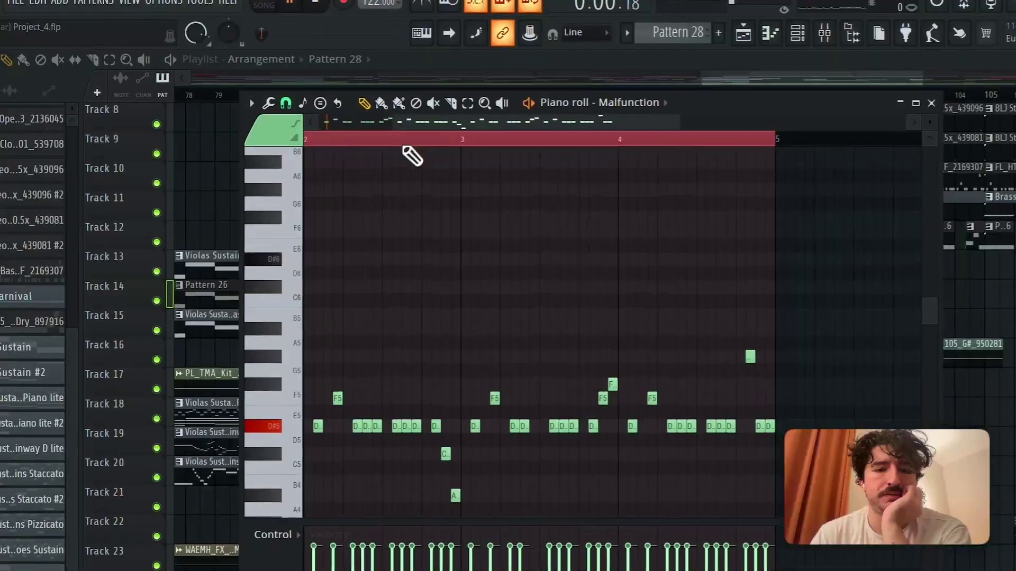
key(space)
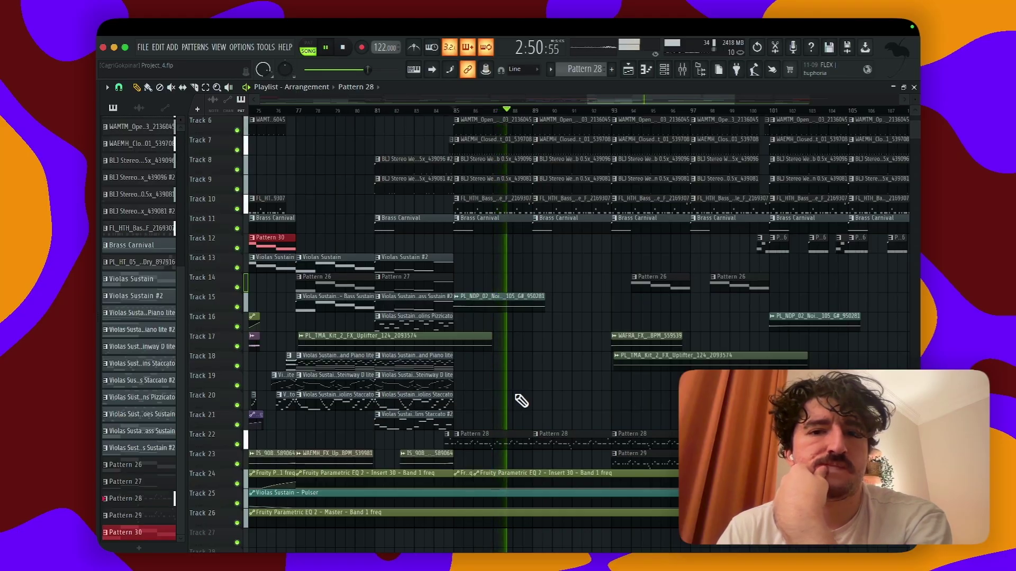
scroll(521, 401, up, 3)
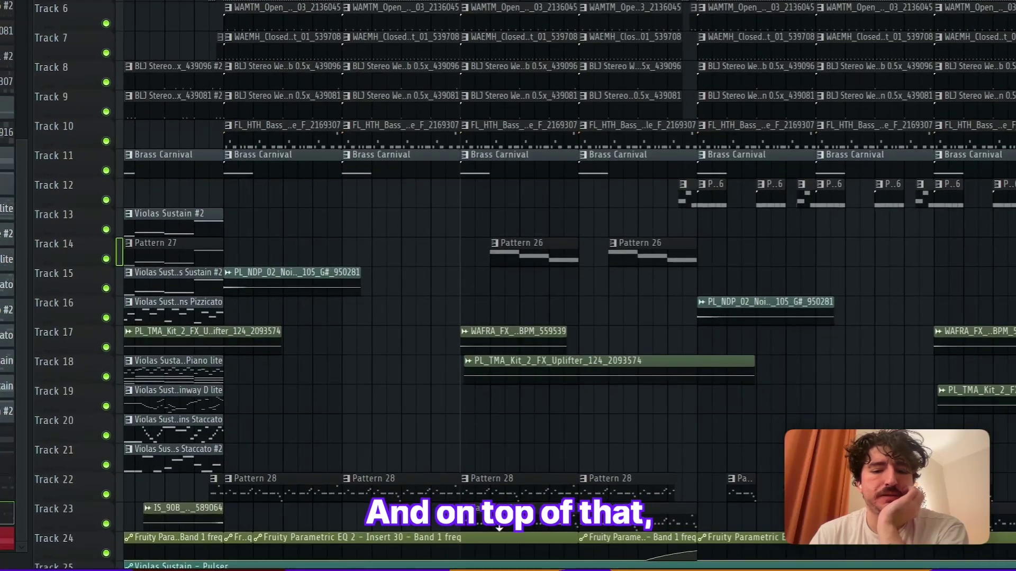
Step: Open Pattern 29 from track 23 in the piano roll and listen to its Ferry Bass part
double_click(499, 529)
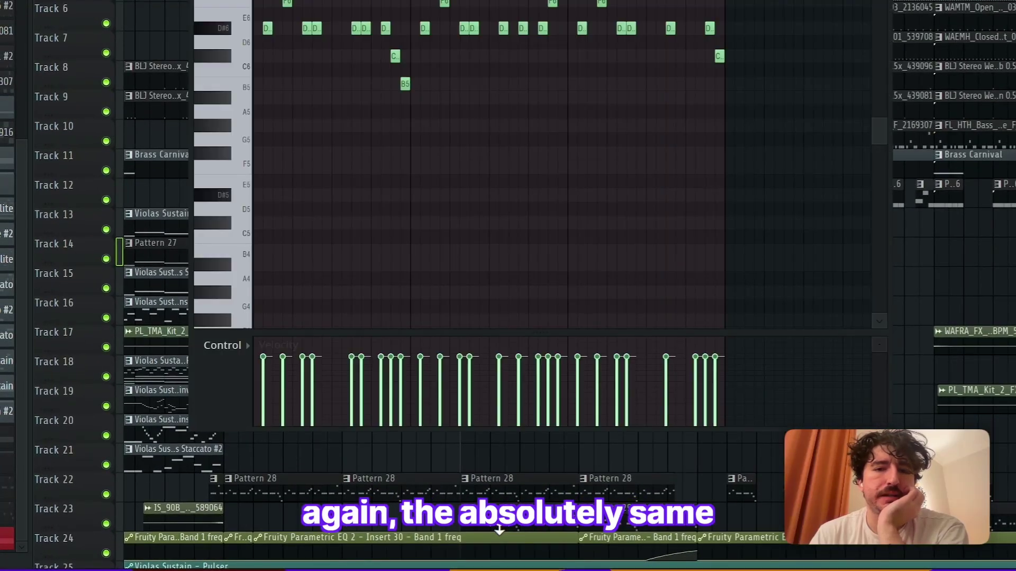
scroll(457, 369, left, 3)
scroll(456, 369, left, 2)
scroll(457, 368, up, 1)
scroll(455, 357, down, 2)
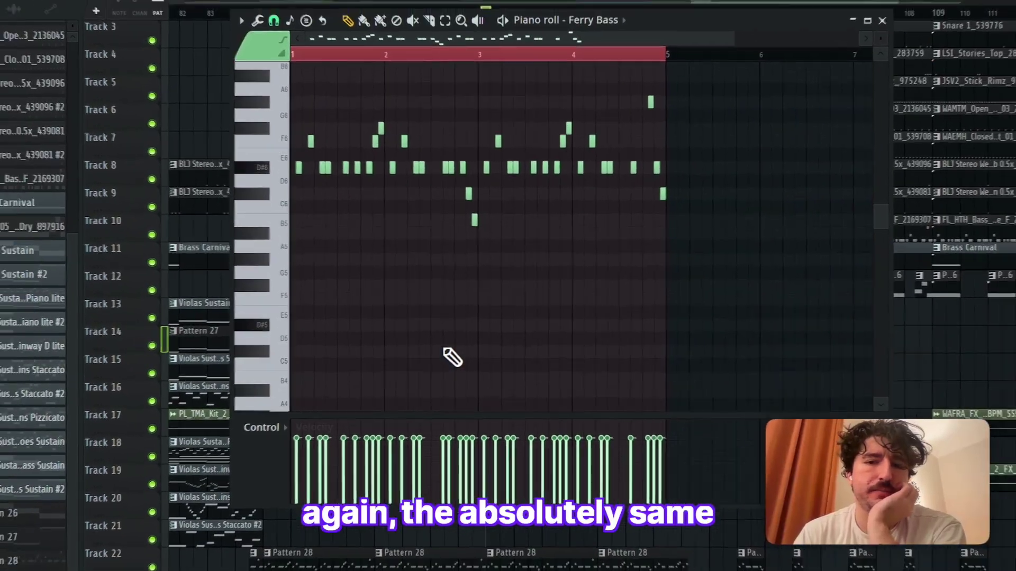
scroll(455, 357, up, 4)
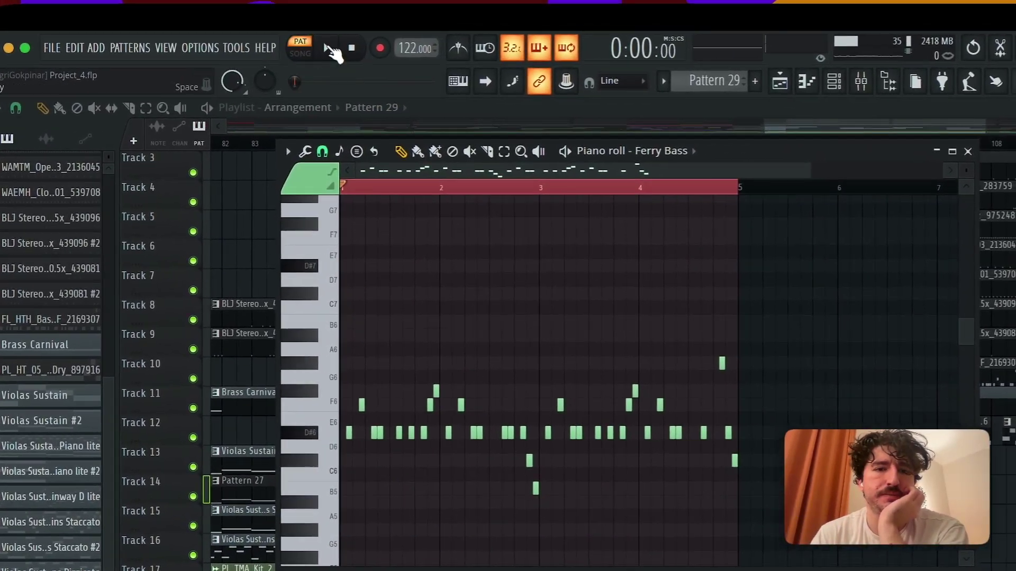
click(330, 49)
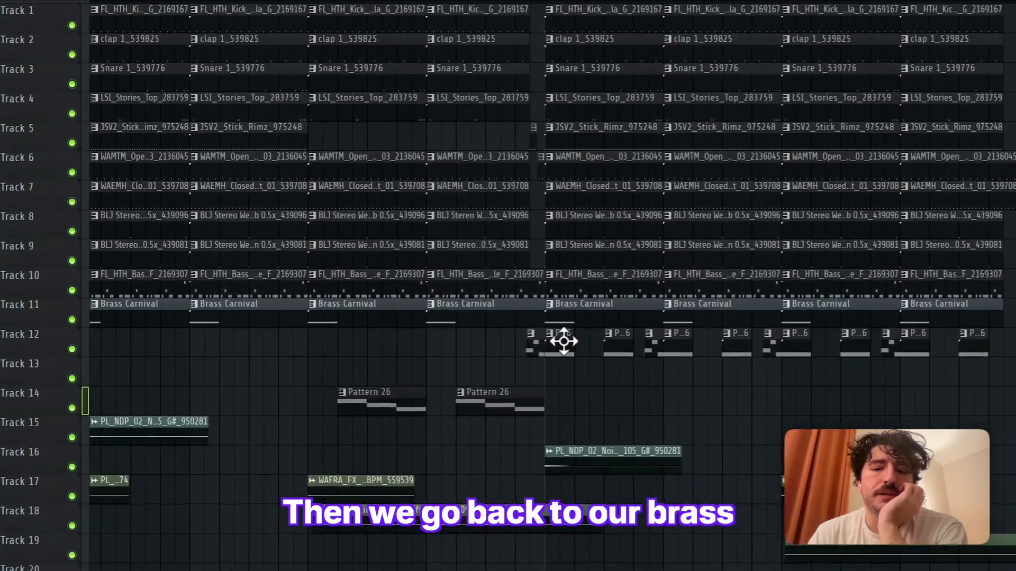
Step: Select the brass clip on track 12 and the Stick Rimz clip on track 5, and play the section from bar 101
click(559, 342)
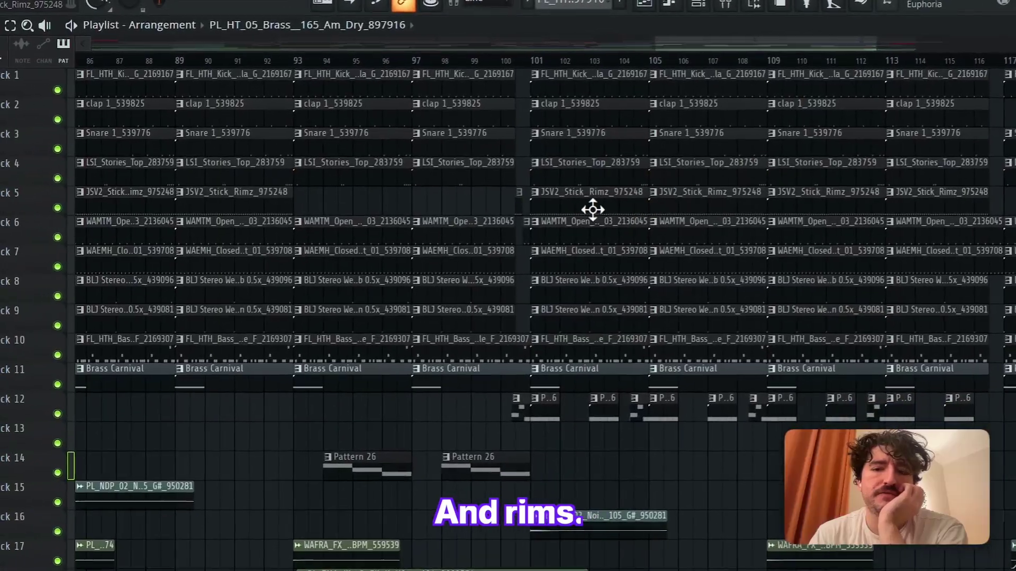
click(591, 212)
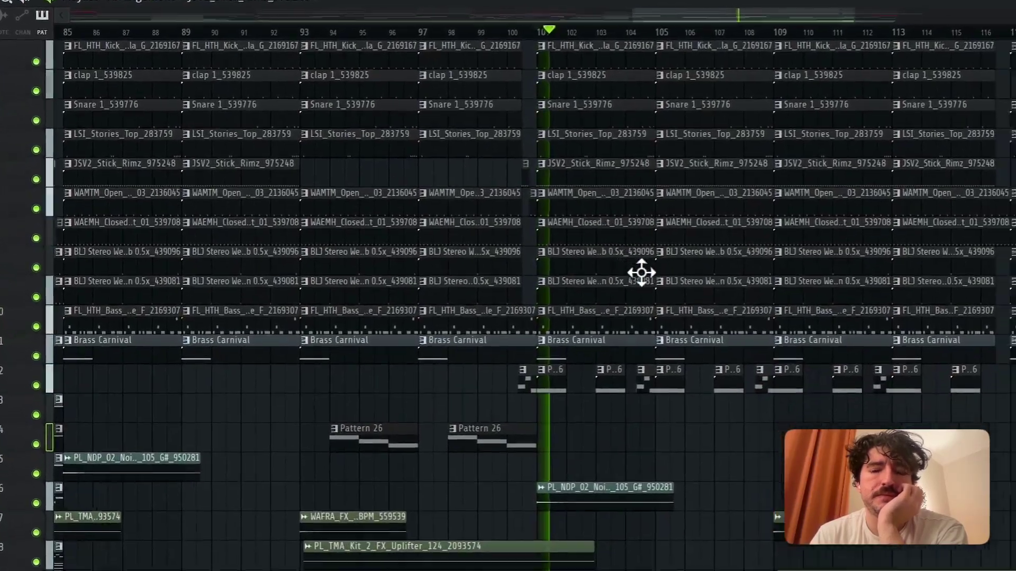
scroll(642, 273, right, 5)
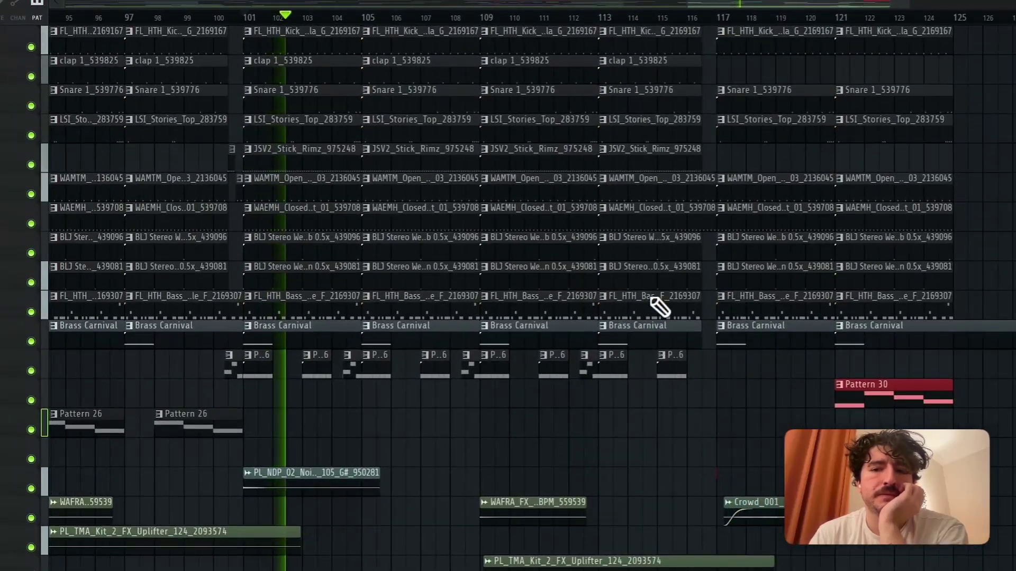
Step: Review the arrangement across all tracks during playback, from the closing section back to the song's beginning
scroll(652, 299, down, 3)
scroll(652, 300, down, 4)
scroll(652, 303, down, 1)
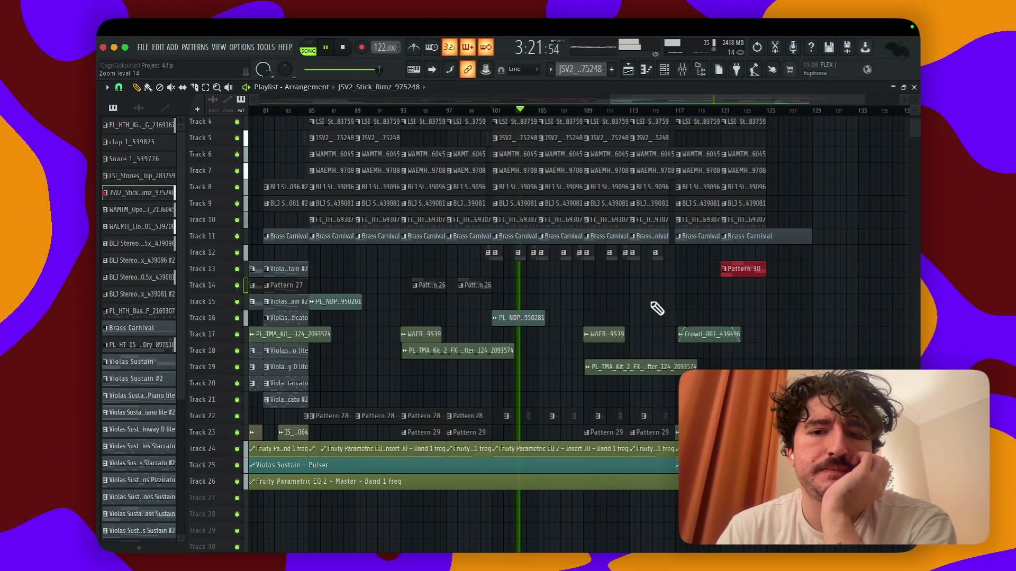
scroll(656, 308, left, 13)
scroll(656, 309, up, 3)
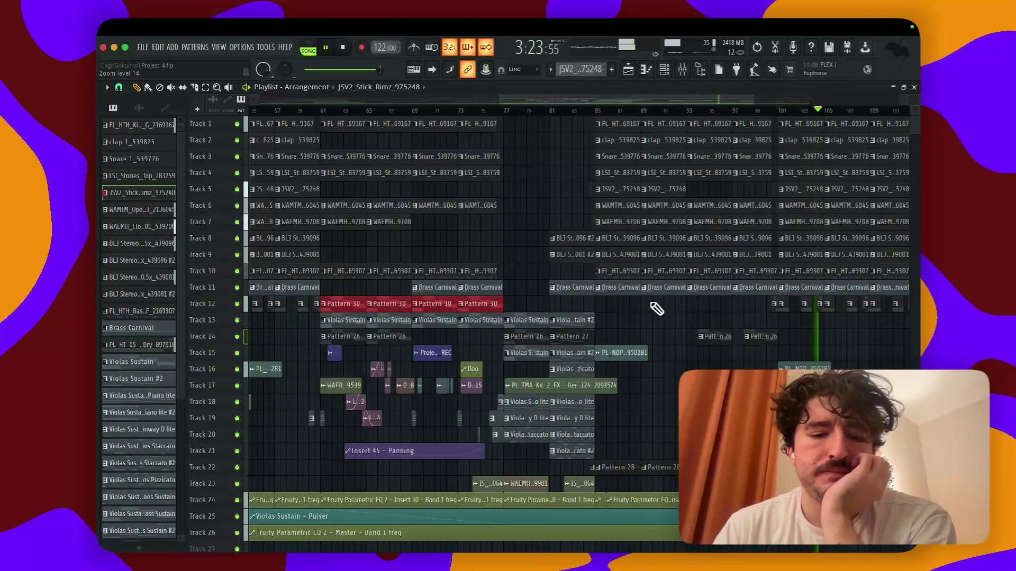
scroll(656, 308, down, 2)
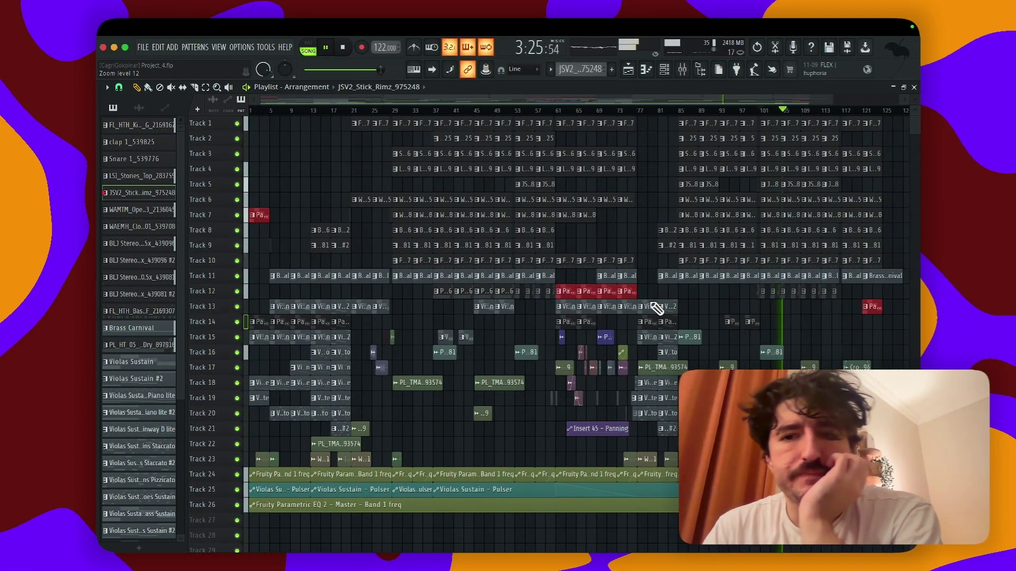